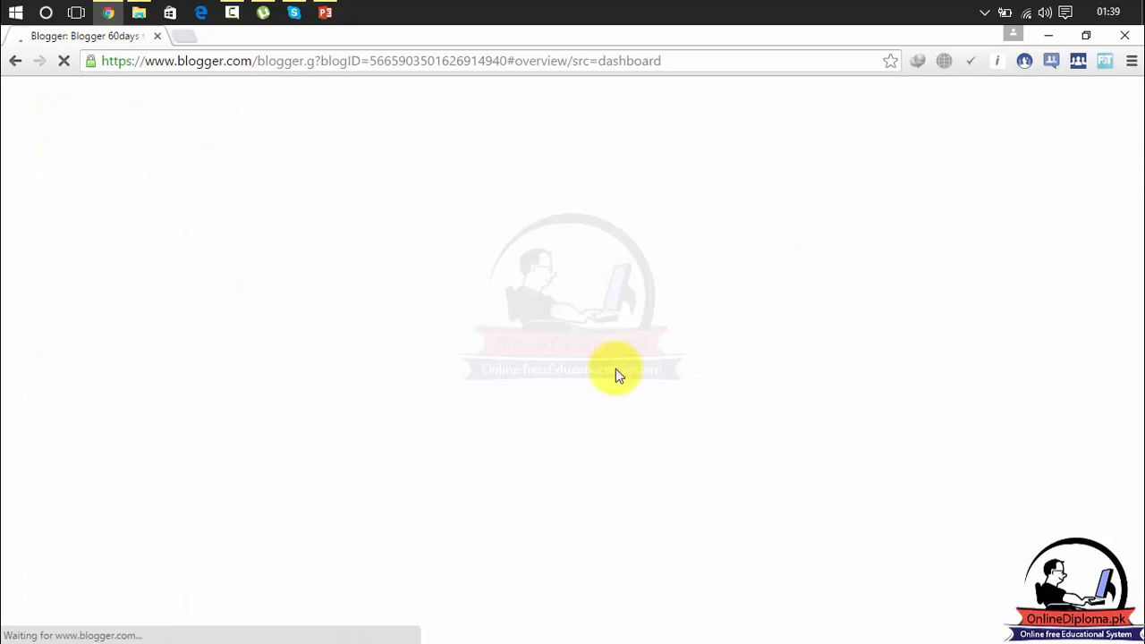
- Go to the blog's Settings › Email page, where posting using email shows Disabled
{"action": "scroll", "coordinate": [1134, 269], "scroll_direction": "down", "scroll_amount": 3}
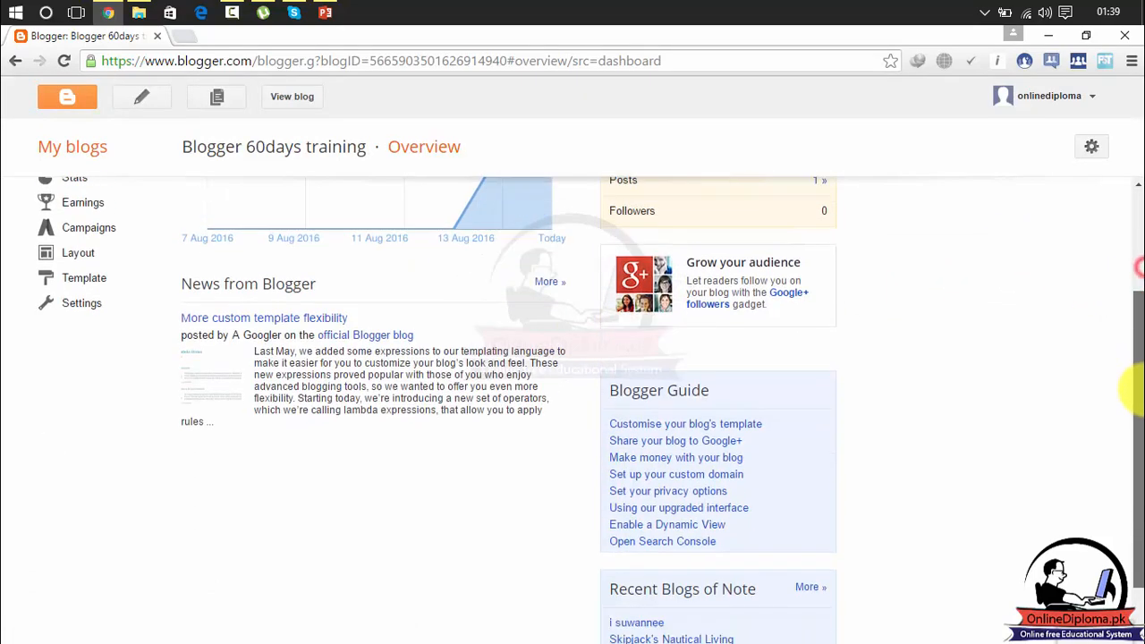
{"action": "left_click", "coordinate": [83, 279]}
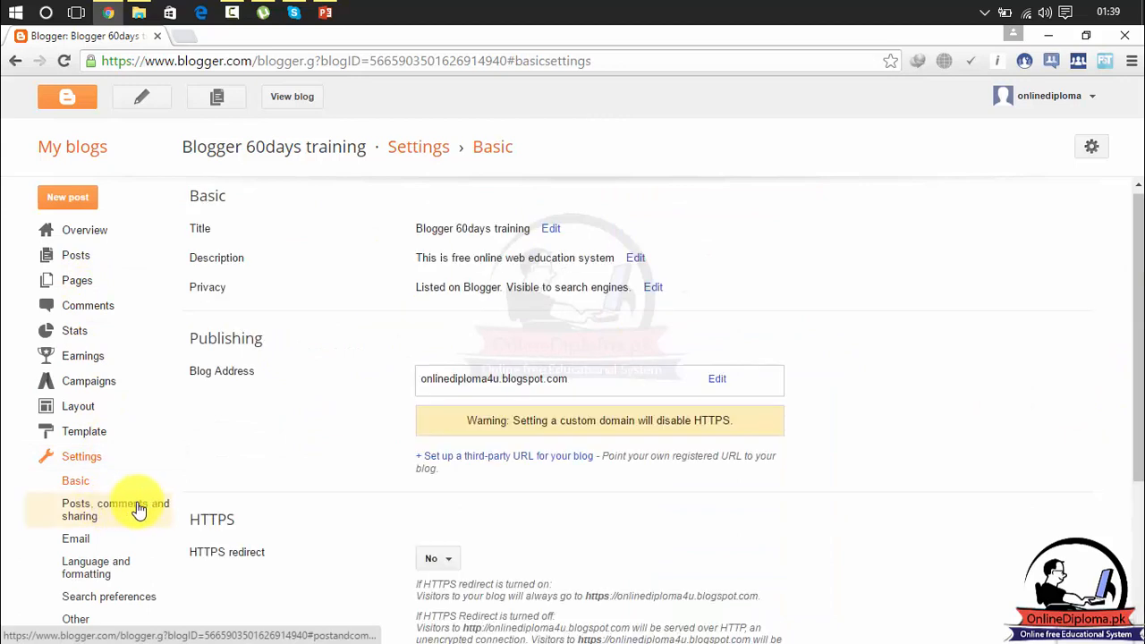
{"action": "left_click", "coordinate": [79, 540]}
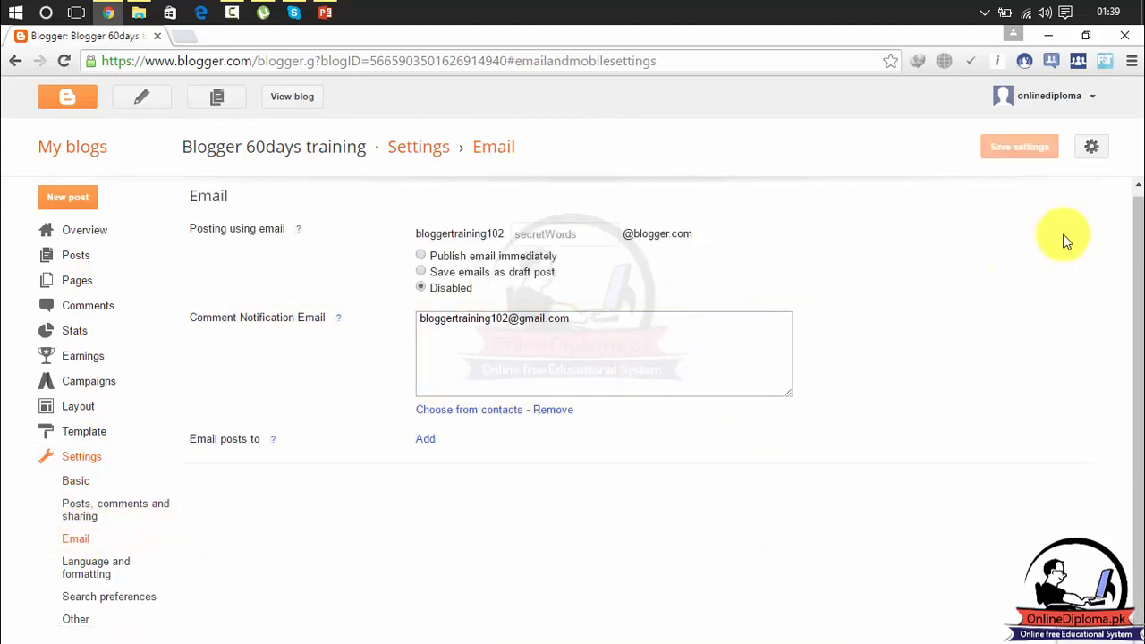
{"action": "mouse_move", "coordinate": [1137, 220]}
{"action": "left_mouse_down"}
{"action": "mouse_move", "coordinate": [1138, 194]}
{"action": "mouse_move", "coordinate": [1129, 216]}
{"action": "left_mouse_up"}
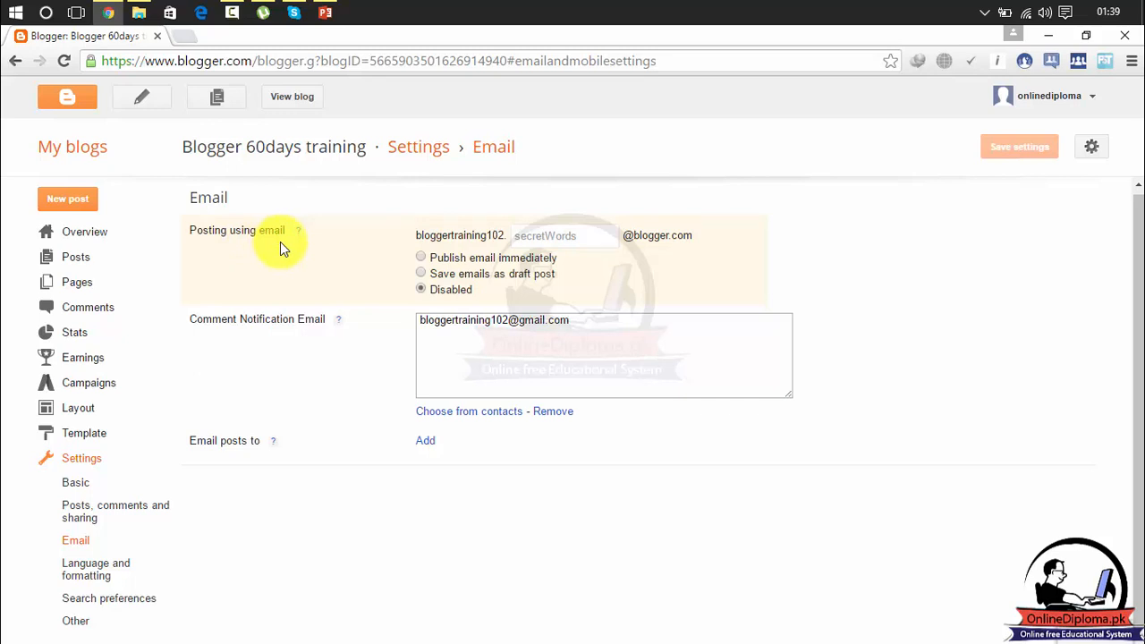
{"action": "left_click", "coordinate": [525, 238]}
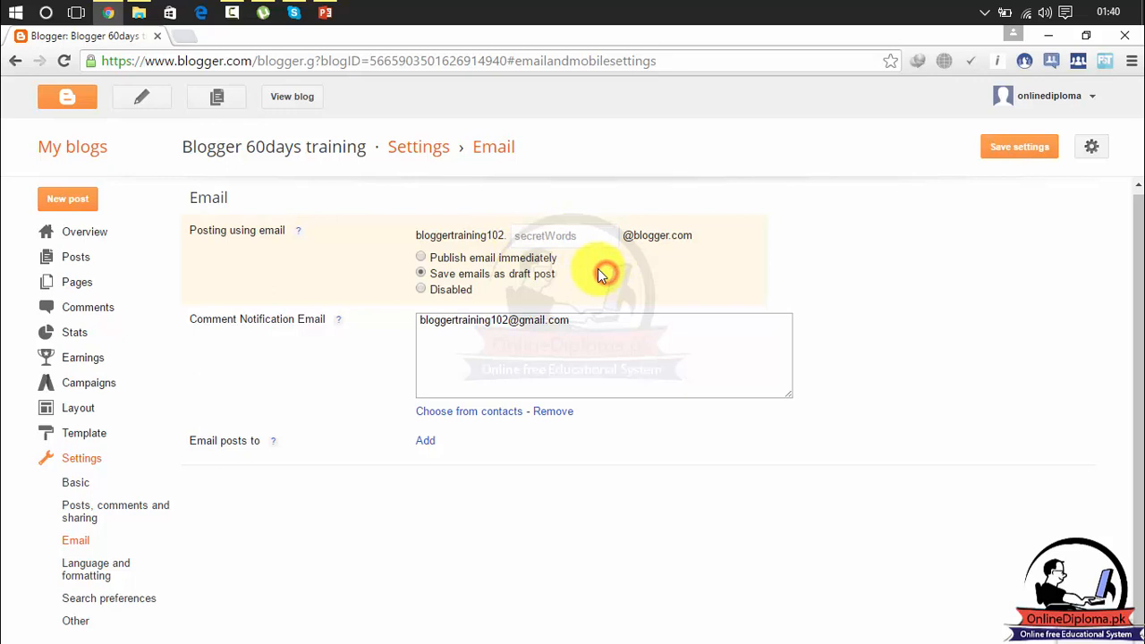
{"action": "left_click", "coordinate": [562, 239]}
{"action": "left_click", "coordinate": [624, 282]}
{"action": "left_click_drag", "start_coordinate": [595, 236], "coordinate": [511, 235]}
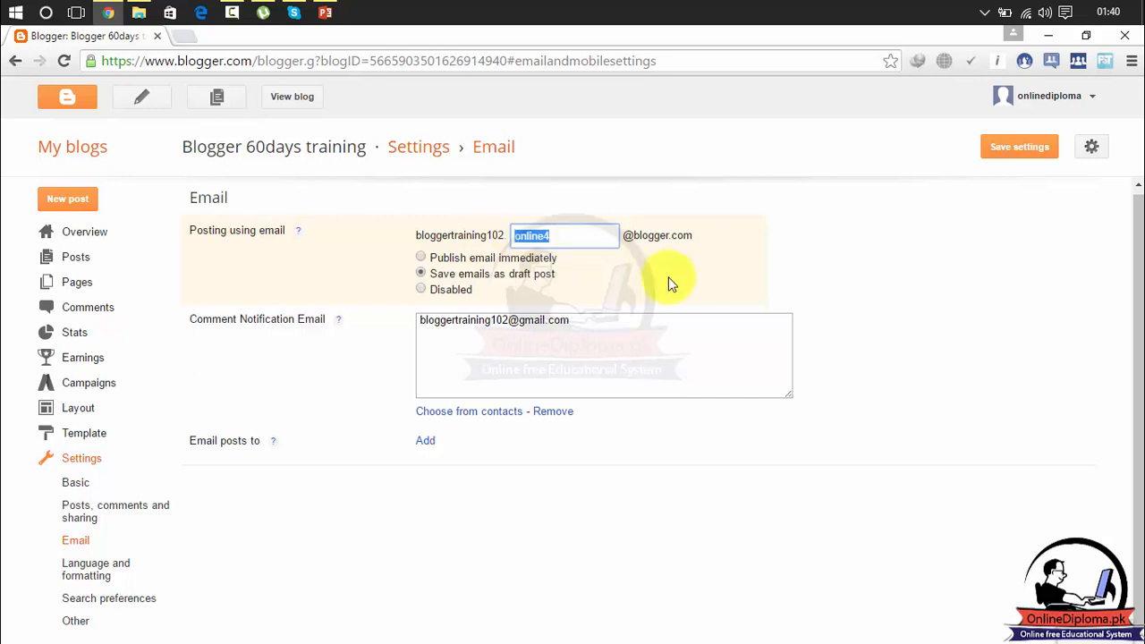
{"action": "type", "text": "info"}
{"action": "left_click", "coordinate": [810, 291]}
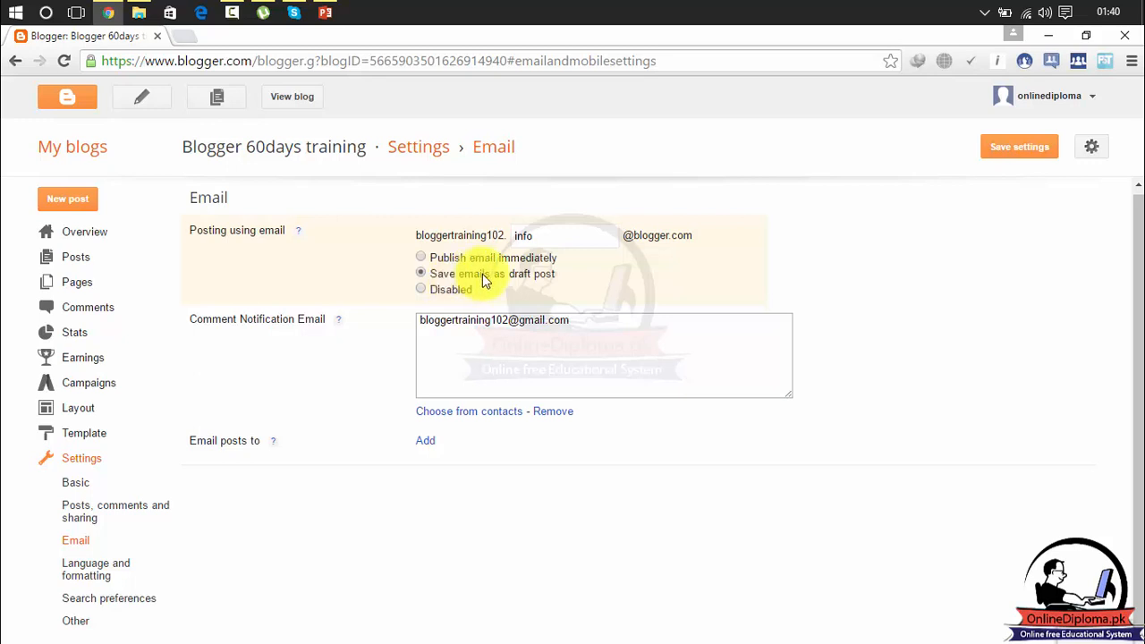
{"action": "left_click", "coordinate": [446, 258]}
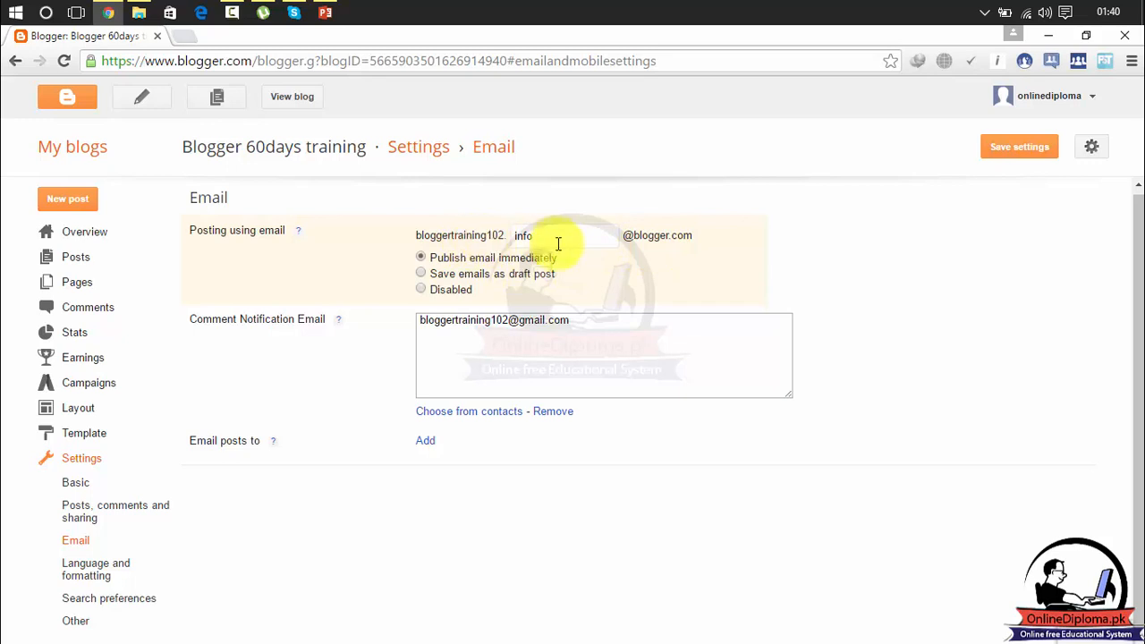
{"action": "left_click", "coordinate": [442, 289]}
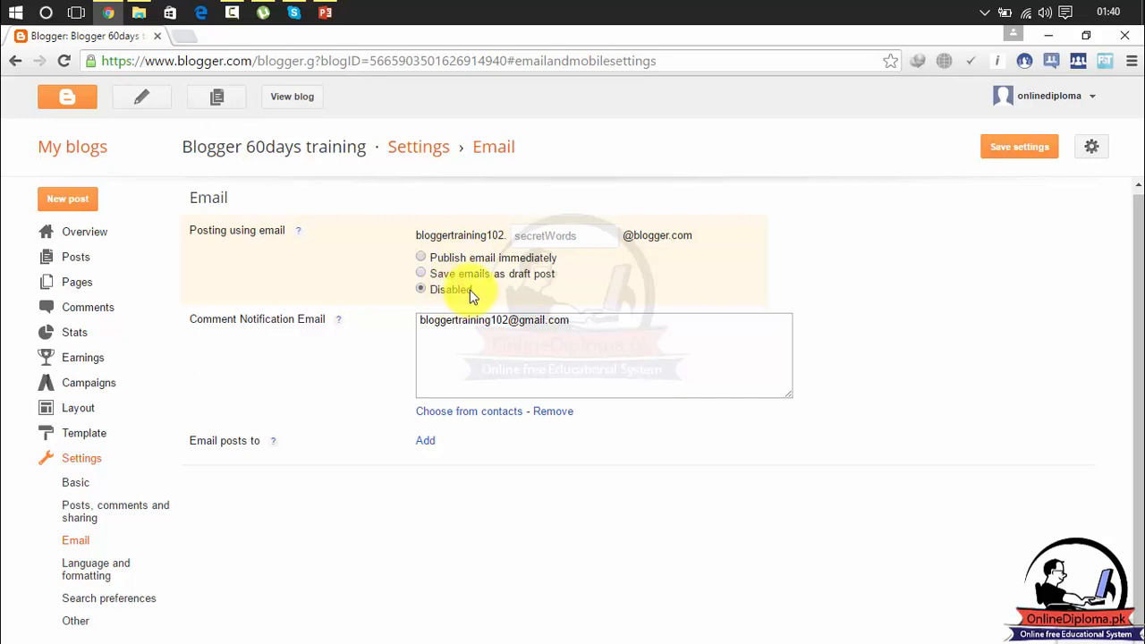
{"action": "left_click", "coordinate": [443, 258]}
{"action": "left_click", "coordinate": [450, 278]}
{"action": "left_click", "coordinate": [451, 293]}
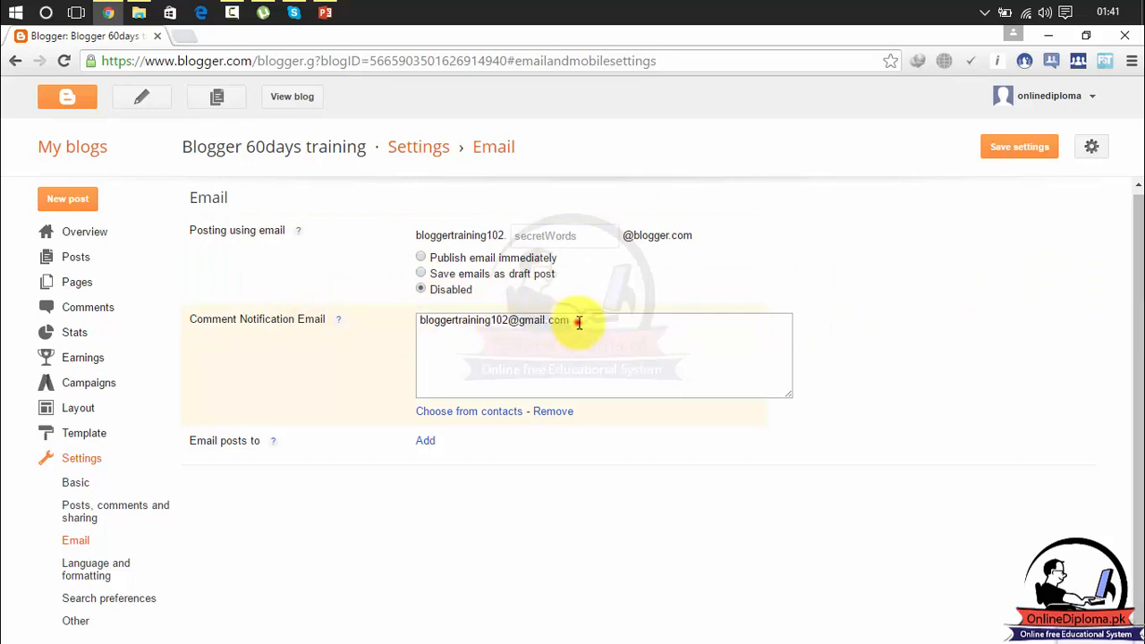
- Select the comment notification address, then add an empty Email posts to recipients box
{"action": "left_click_drag", "start_coordinate": [578, 322], "coordinate": [416, 325]}
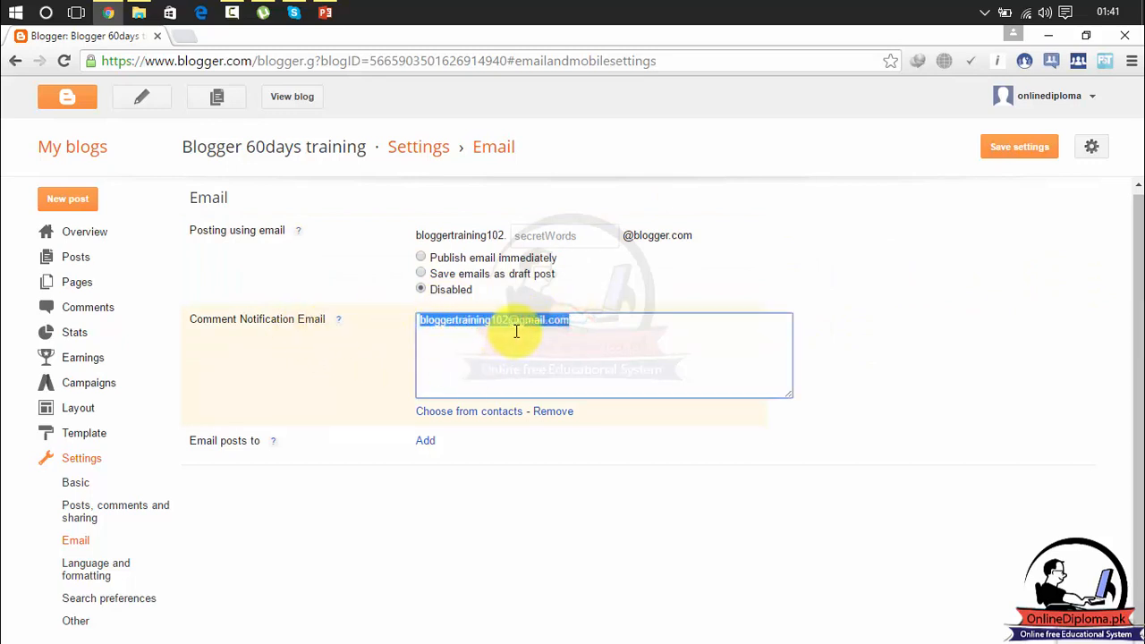
{"action": "left_click", "coordinate": [596, 334]}
{"action": "left_click_drag", "start_coordinate": [596, 334], "coordinate": [414, 327]}
{"action": "left_click_drag", "start_coordinate": [563, 325], "coordinate": [408, 340]}
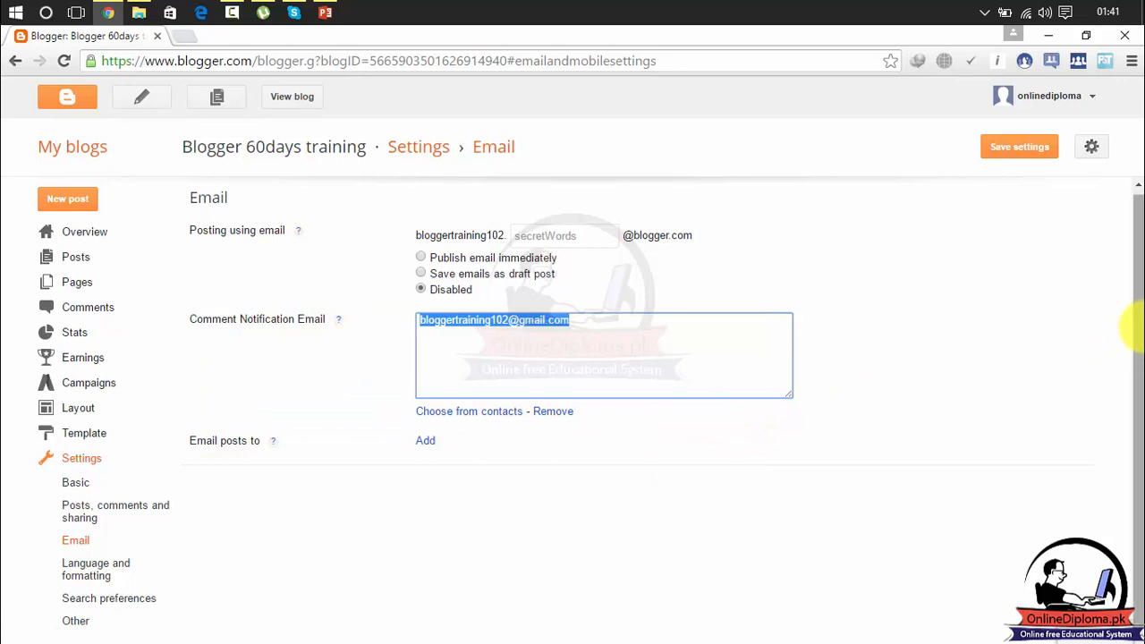
{"action": "left_click_drag", "start_coordinate": [1138, 327], "coordinate": [1133, 393]}
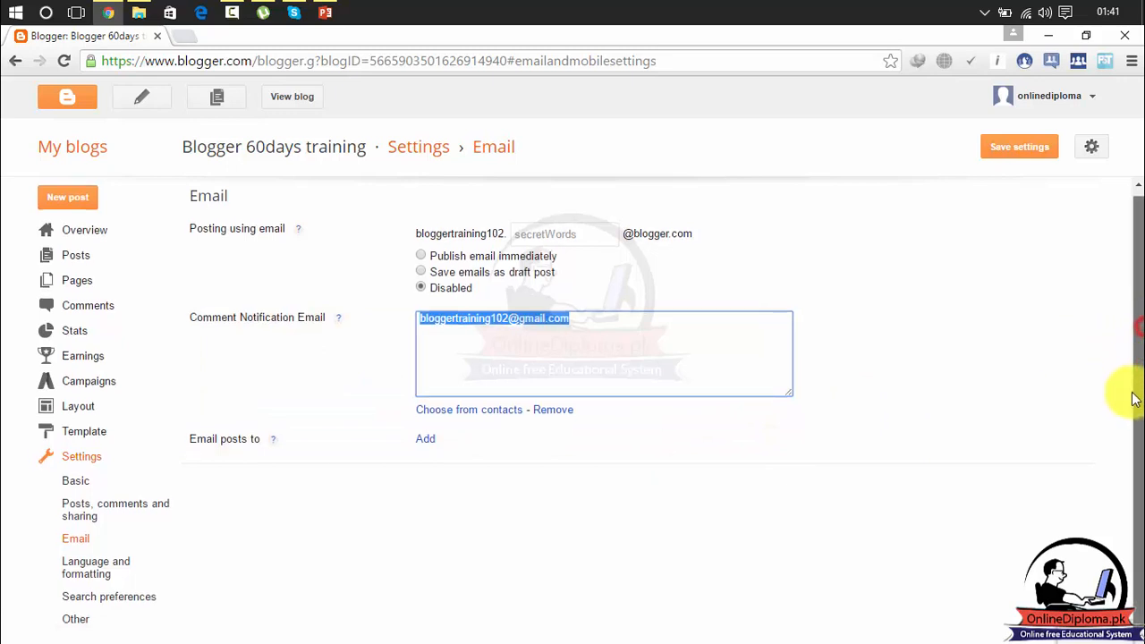
{"action": "left_click", "coordinate": [425, 439]}
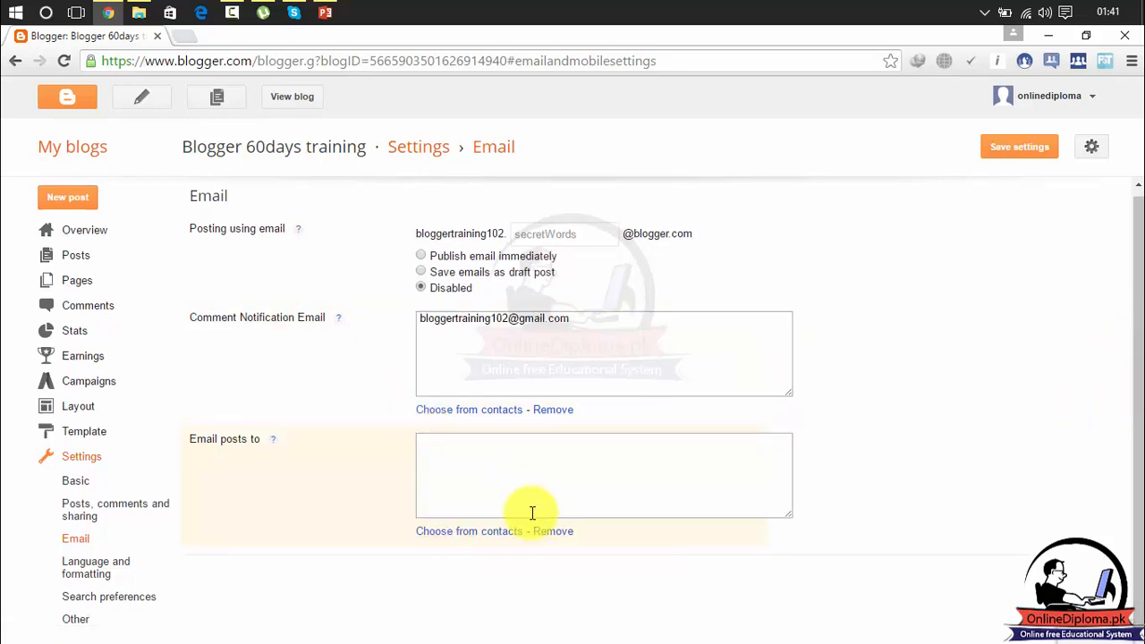
- Remove the empty Email posts to box without adding any recipients
{"action": "left_click", "coordinate": [467, 472]}
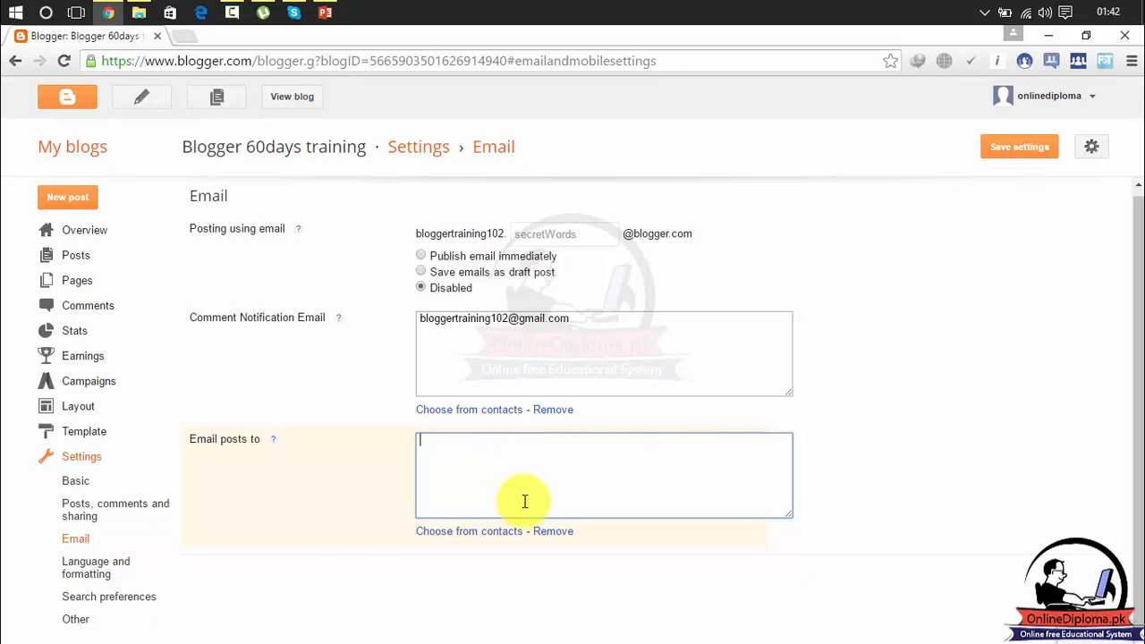
{"action": "left_click", "coordinate": [557, 534]}
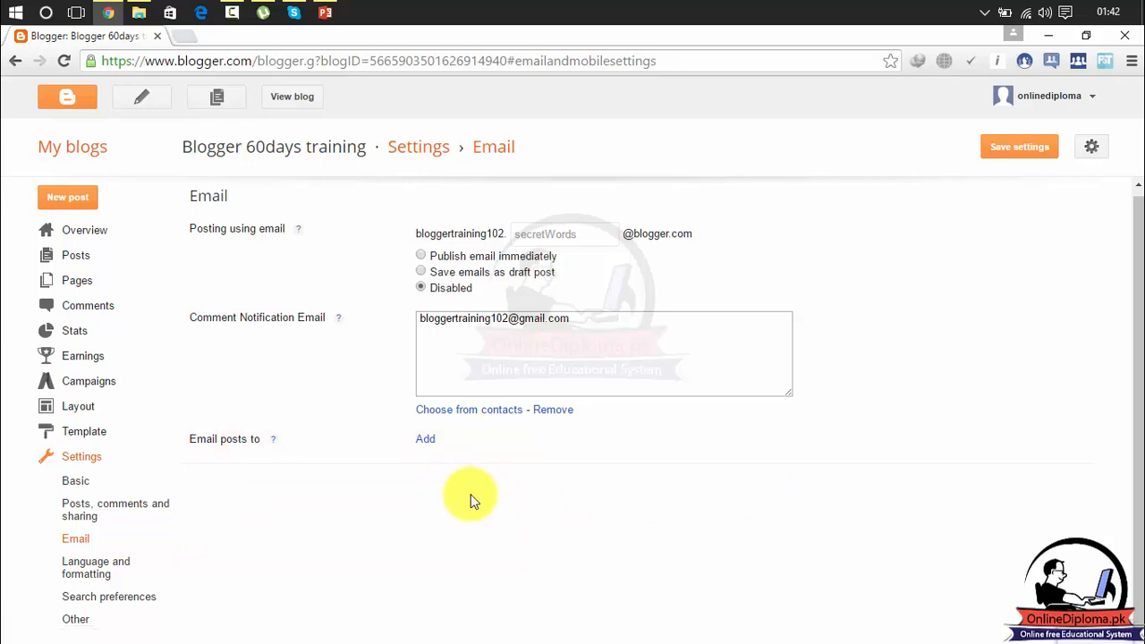
{"action": "left_click", "coordinate": [109, 571]}
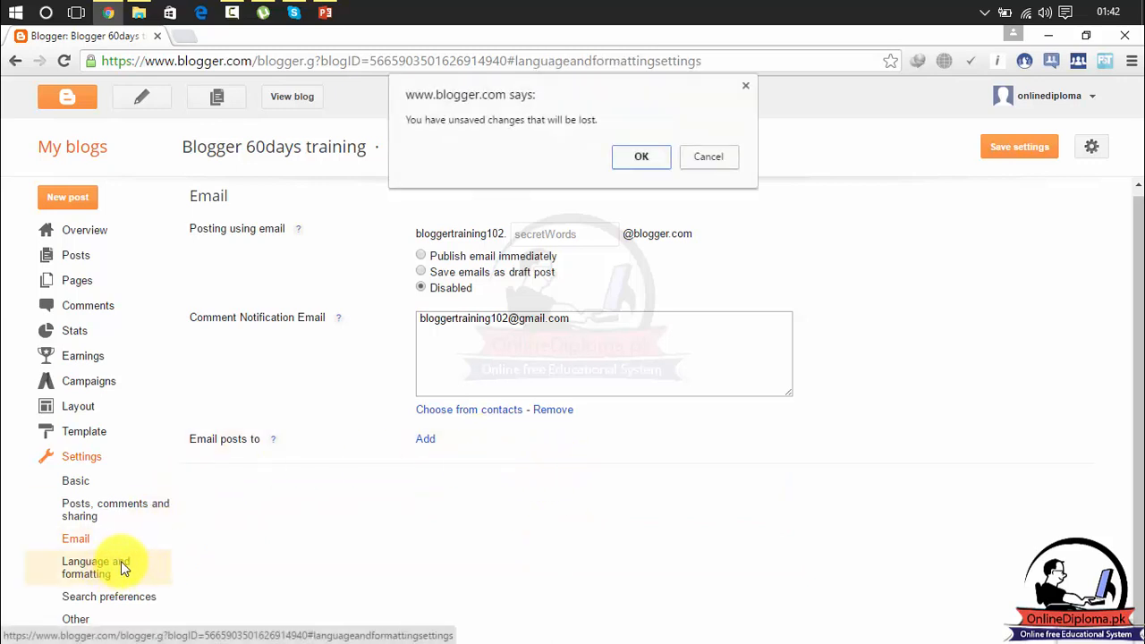
{"action": "left_click", "coordinate": [122, 564]}
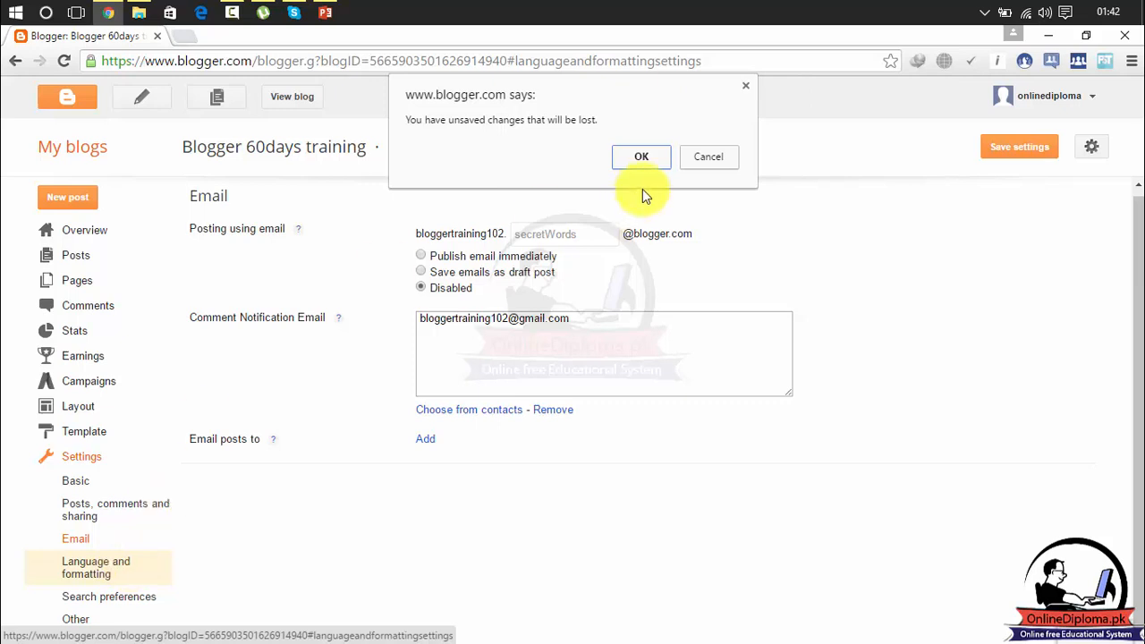
{"action": "left_click", "coordinate": [645, 160]}
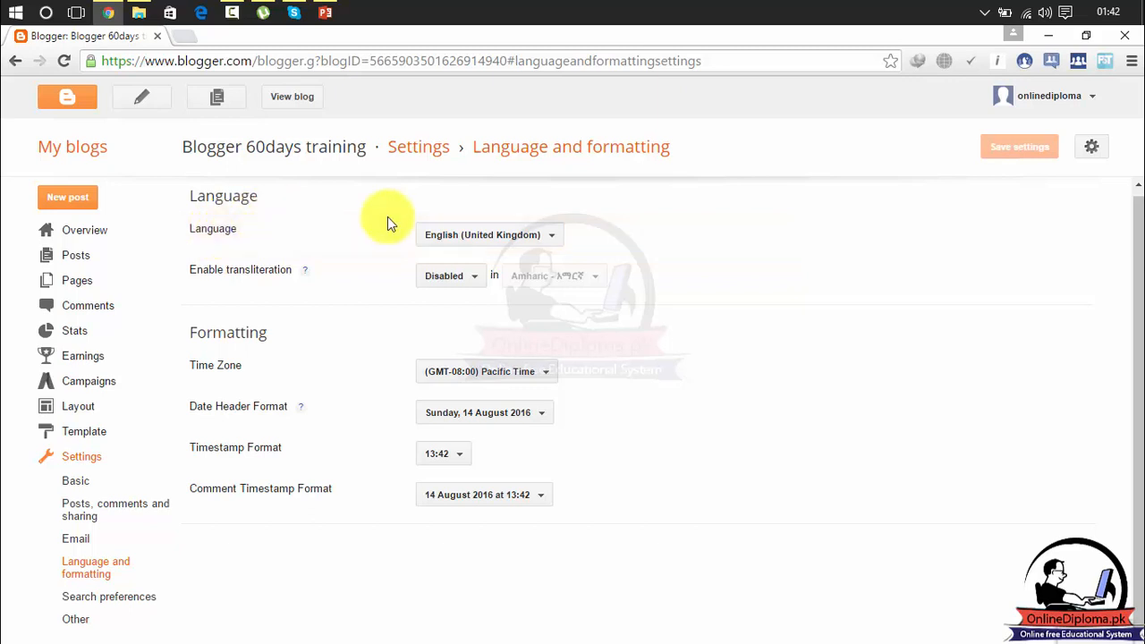
{"action": "left_click", "coordinate": [478, 236]}
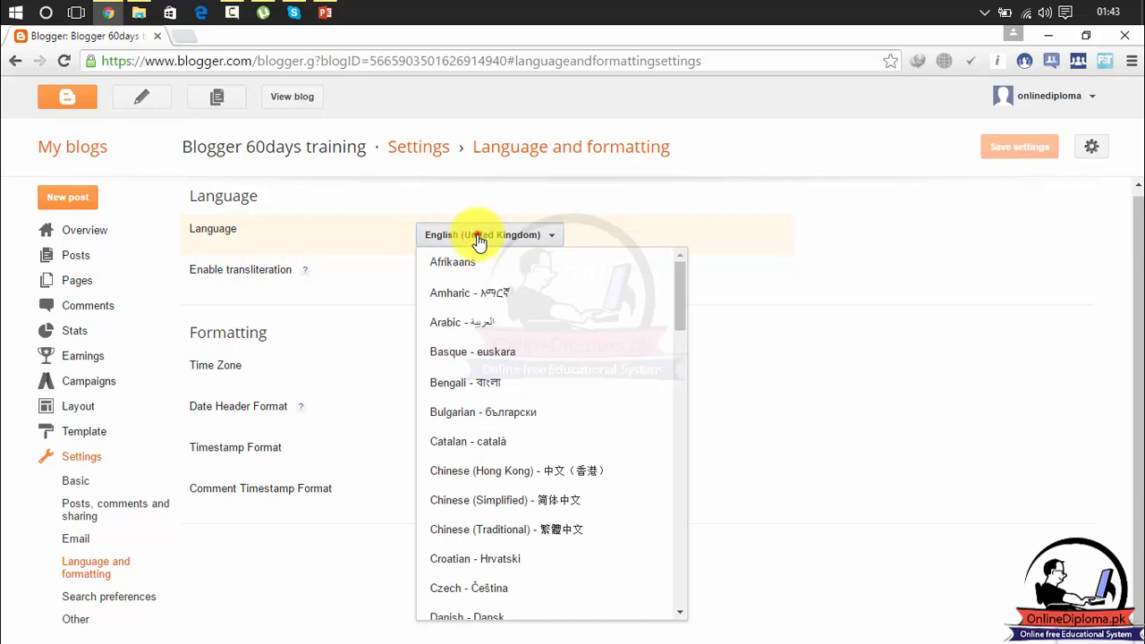
{"action": "left_click", "coordinate": [479, 240]}
{"action": "left_click", "coordinate": [506, 236]}
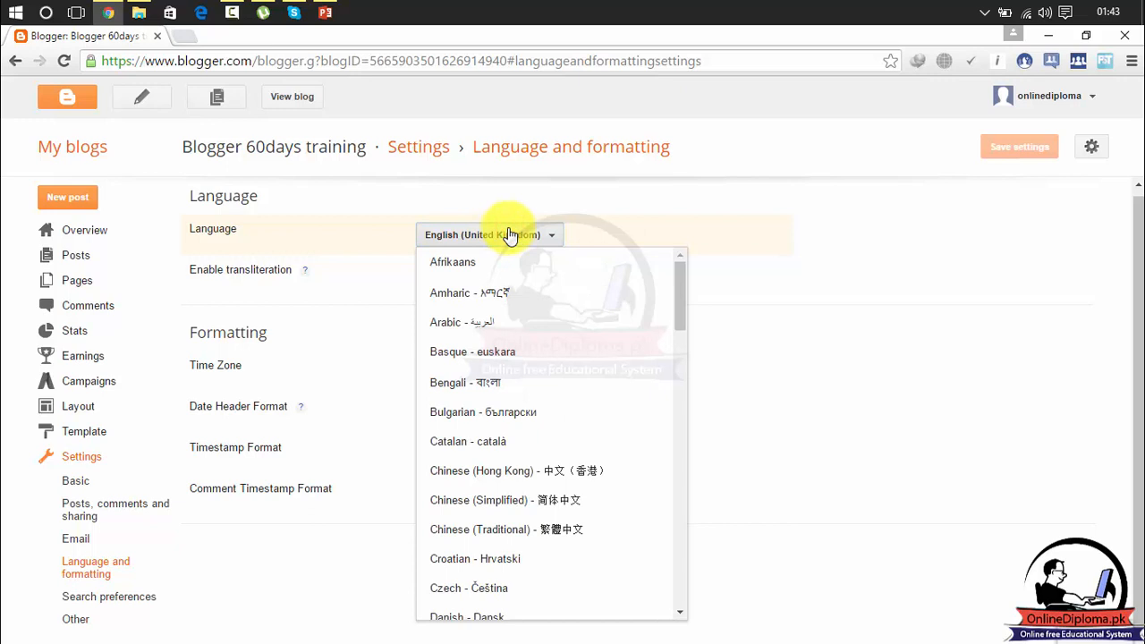
{"action": "left_click", "coordinate": [715, 236]}
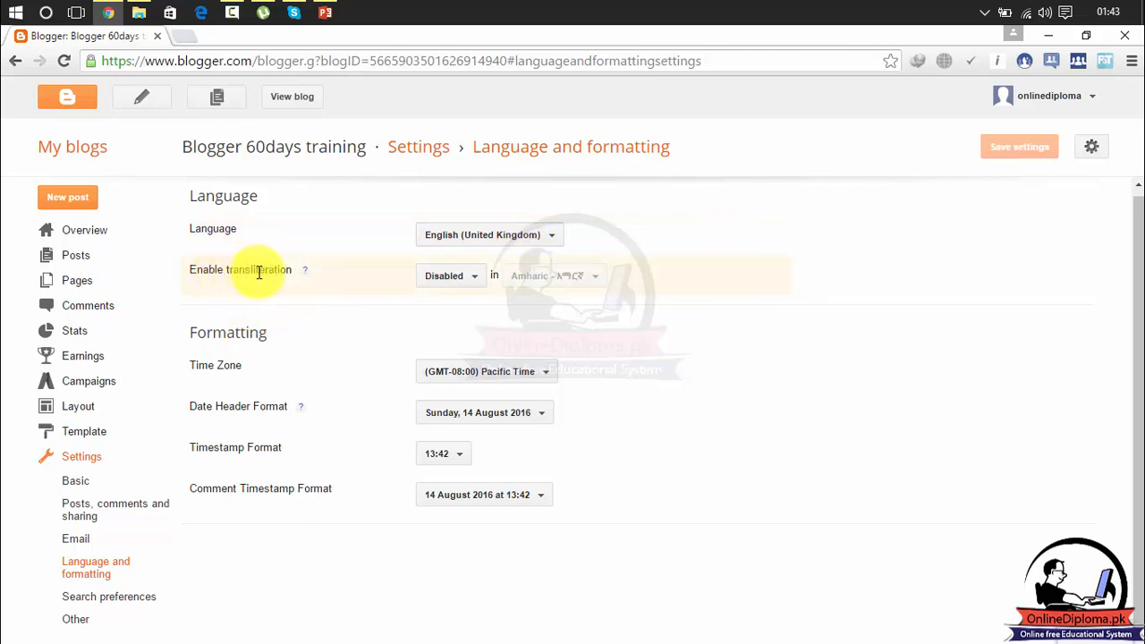
- Change the transliteration language from Amharic to Urdu, leaving transliteration Disabled
{"action": "left_click", "coordinate": [474, 281]}
{"action": "left_click", "coordinate": [465, 309]}
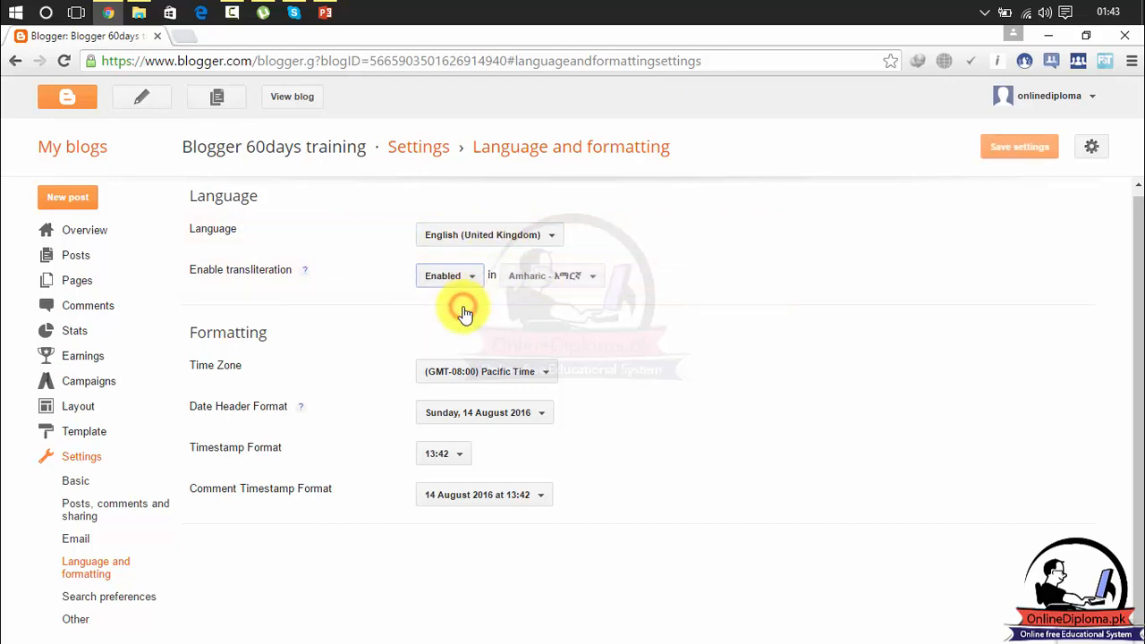
{"action": "left_click", "coordinate": [549, 277]}
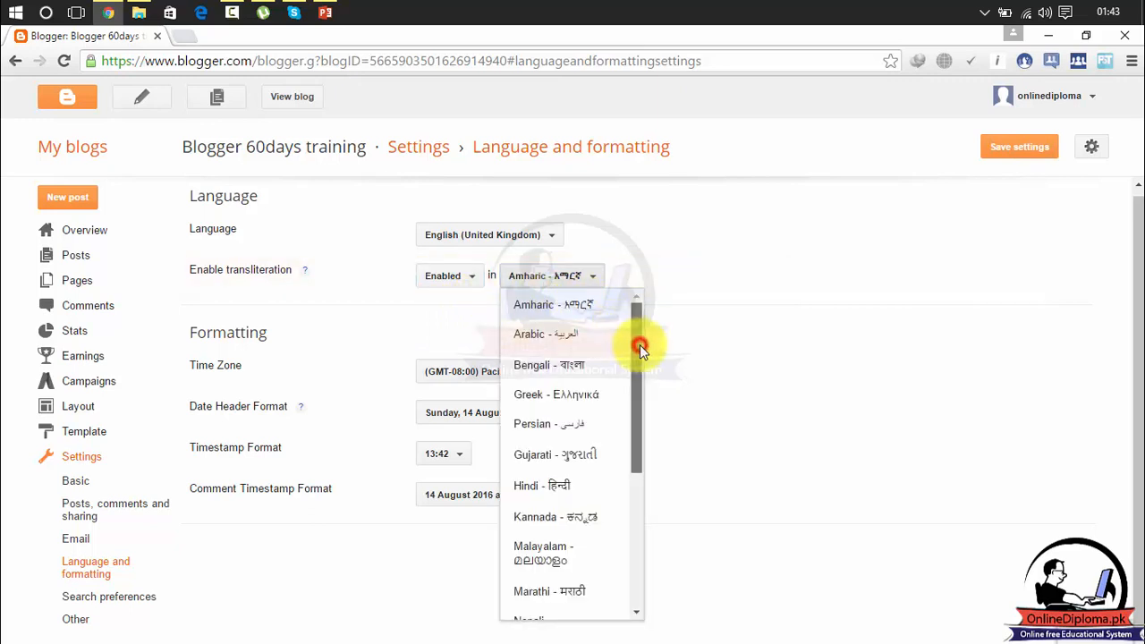
{"action": "left_click_drag", "start_coordinate": [639, 345], "coordinate": [669, 522]}
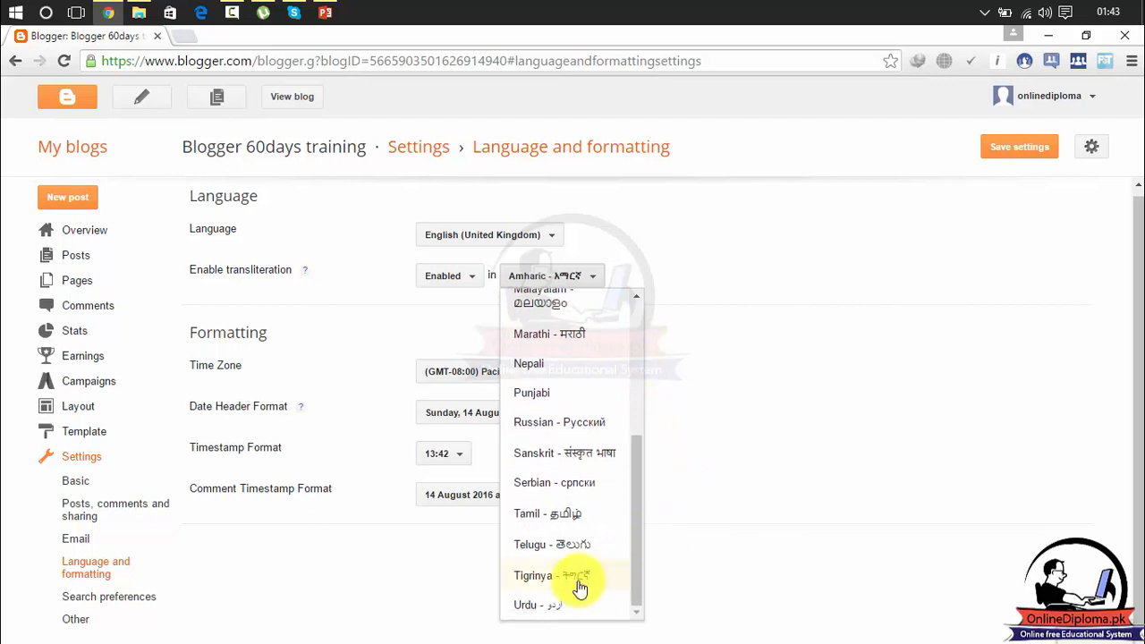
{"action": "left_click", "coordinate": [554, 604]}
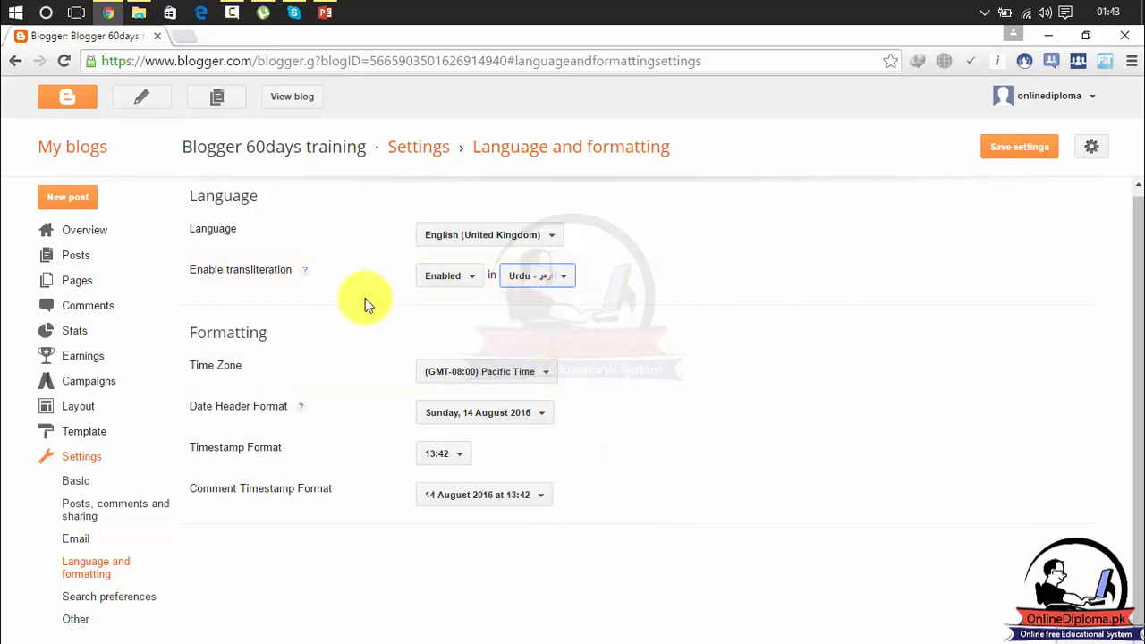
{"action": "left_click", "coordinate": [552, 284]}
{"action": "left_click", "coordinate": [454, 283]}
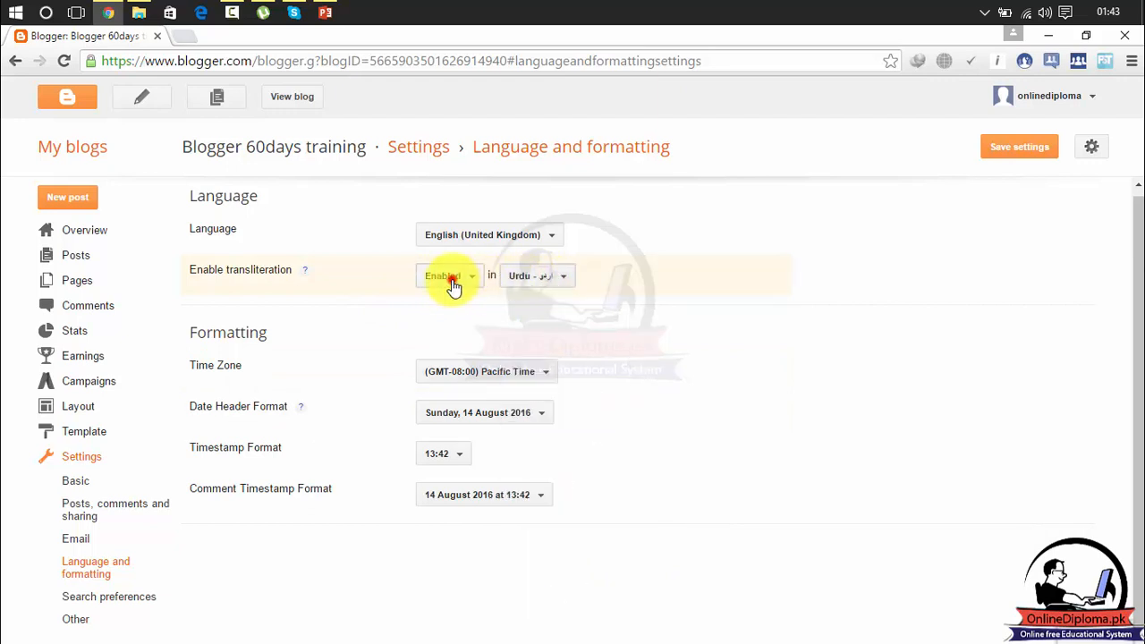
{"action": "left_click", "coordinate": [448, 335]}
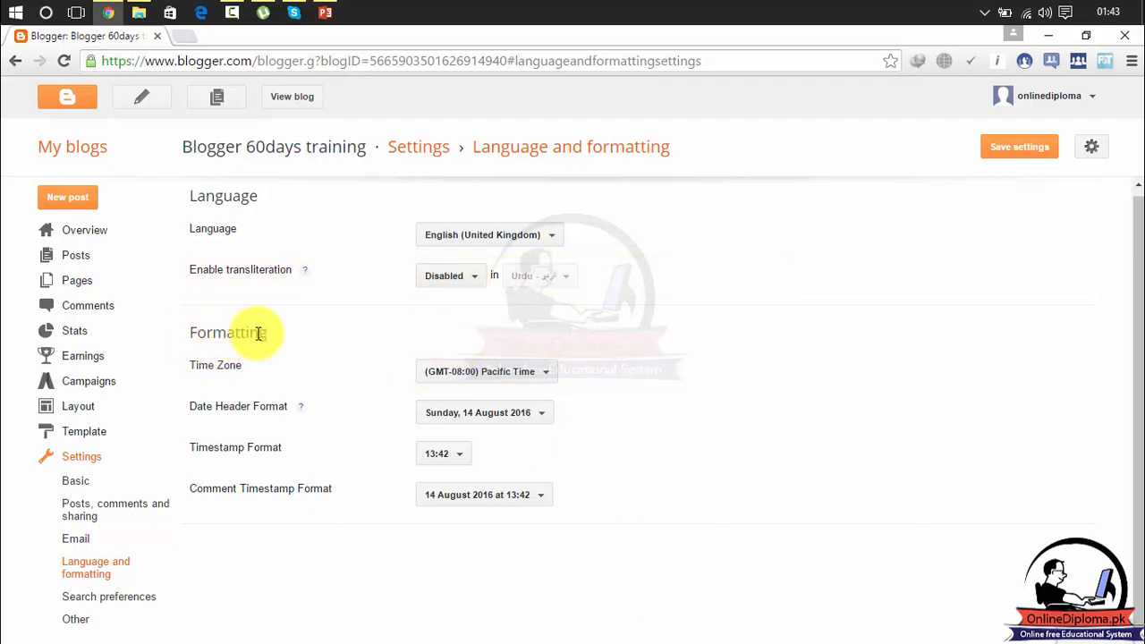
- Move through the Time Zone list from Pacific Time to highlight (GMT+05:00) Karachi
{"action": "left_click", "coordinate": [461, 372]}
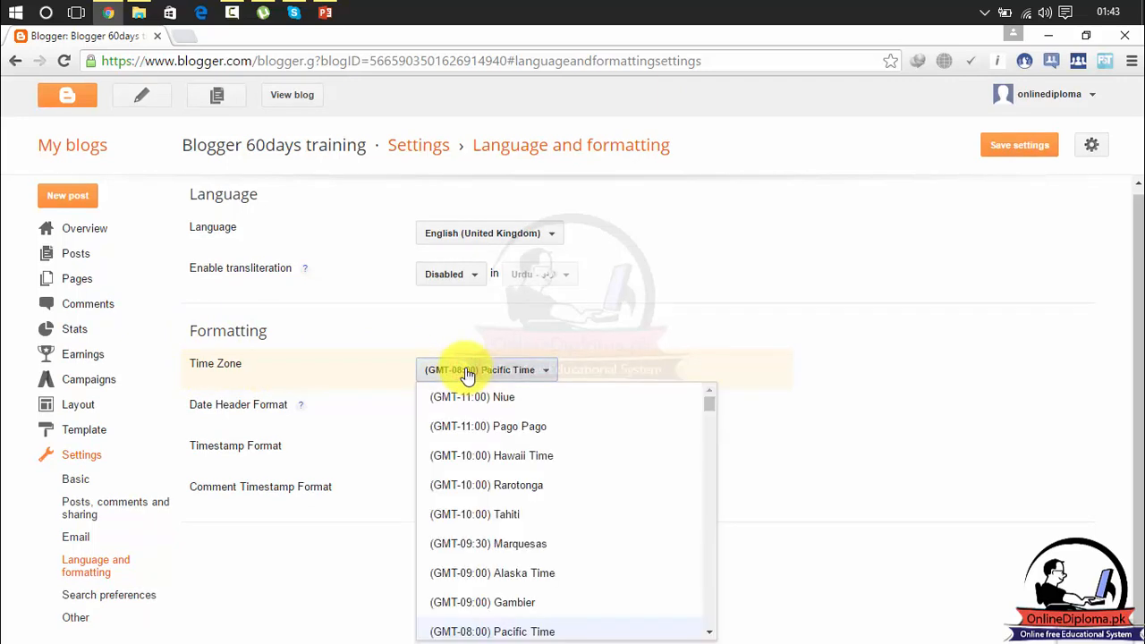
{"action": "key", "text": "Down"}
{"action": "key", "text": "Down"}
{"action": "key", "text": "Down"}
{"action": "key", "text": "Down"}
{"action": "key", "text": "Down"}
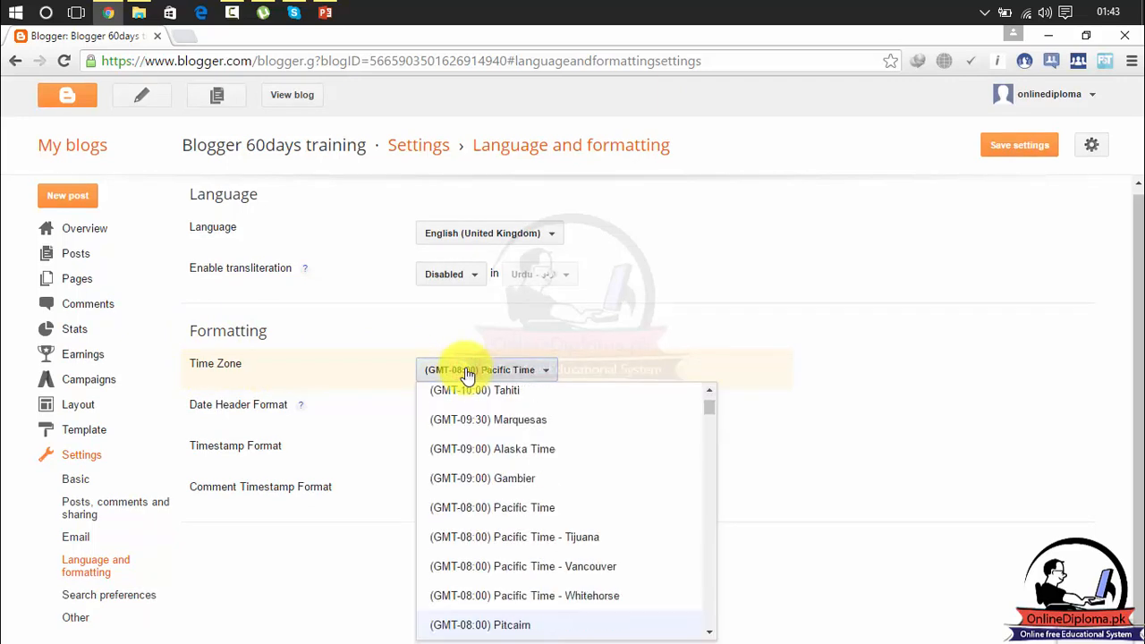
{"action": "key", "text": "Down"}
{"action": "key", "text": "Down"}
{"action": "key", "text": "Down"}
{"action": "key", "text": "Down"}
{"action": "key", "text": "Down"}
{"action": "key", "text": "Down"}
{"action": "key", "text": "Down"}
{"action": "key", "text": "Down"}
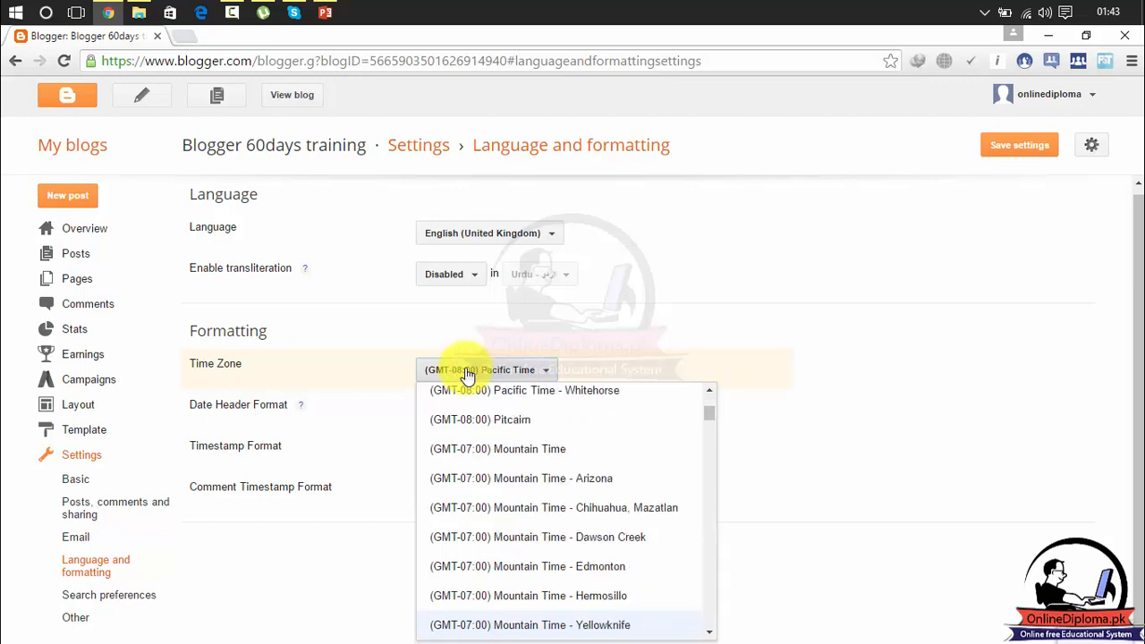
{"action": "key", "text": "Down"}
{"action": "key", "text": "Down"}
{"action": "key", "text": "Down"}
{"action": "key", "text": "Down"}
{"action": "key", "text": "Down"}
{"action": "key", "text": "Down"}
{"action": "key", "text": "Down"}
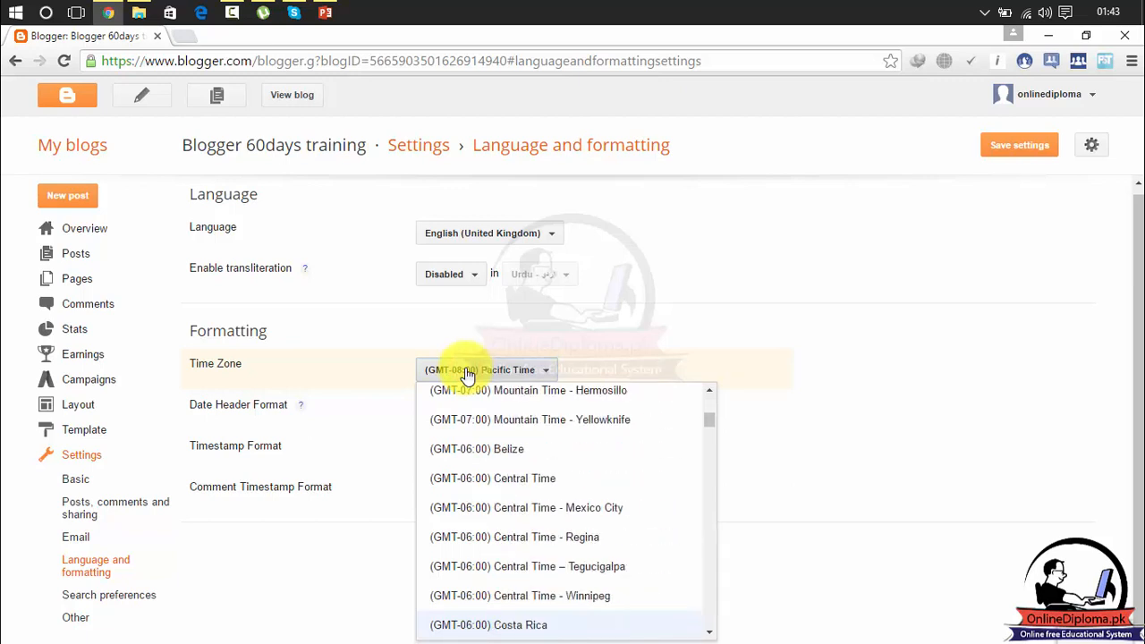
{"action": "key", "text": "Down"}
{"action": "key", "text": "Down"}
{"action": "key", "text": "Down"}
{"action": "key", "text": "Down"}
{"action": "key", "text": "Down"}
{"action": "key", "text": "Down"}
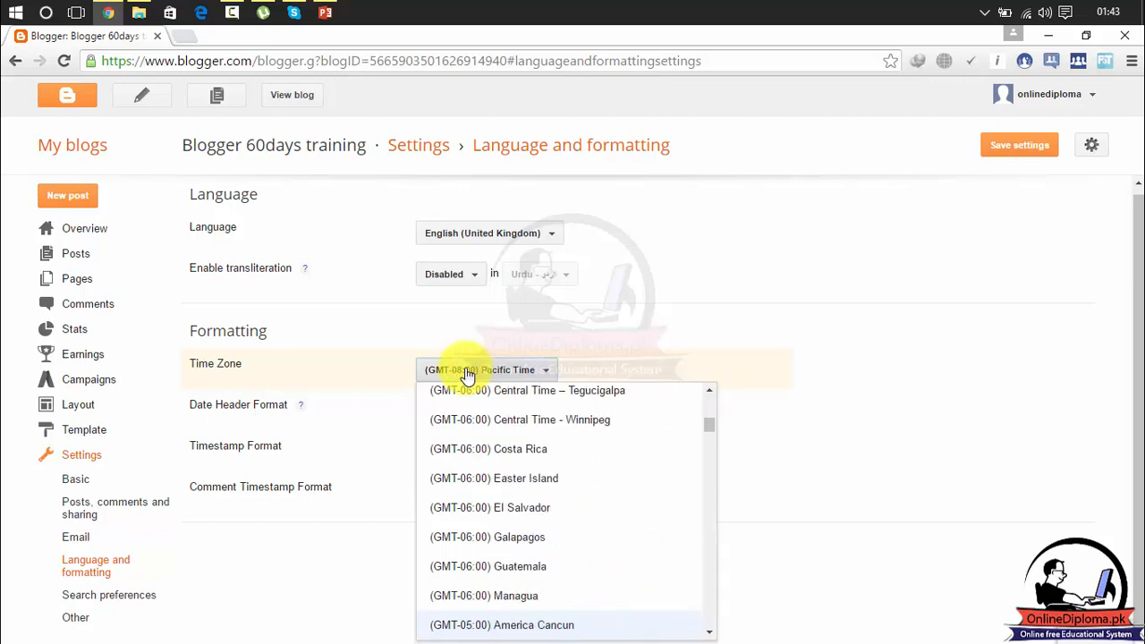
{"action": "key", "text": "Down"}
{"action": "key", "text": "Down"}
{"action": "key", "text": "Down"}
{"action": "key", "text": "Down"}
{"action": "key", "text": "Down"}
{"action": "key", "text": "Down"}
{"action": "key", "text": "Down"}
{"action": "key", "text": "Down"}
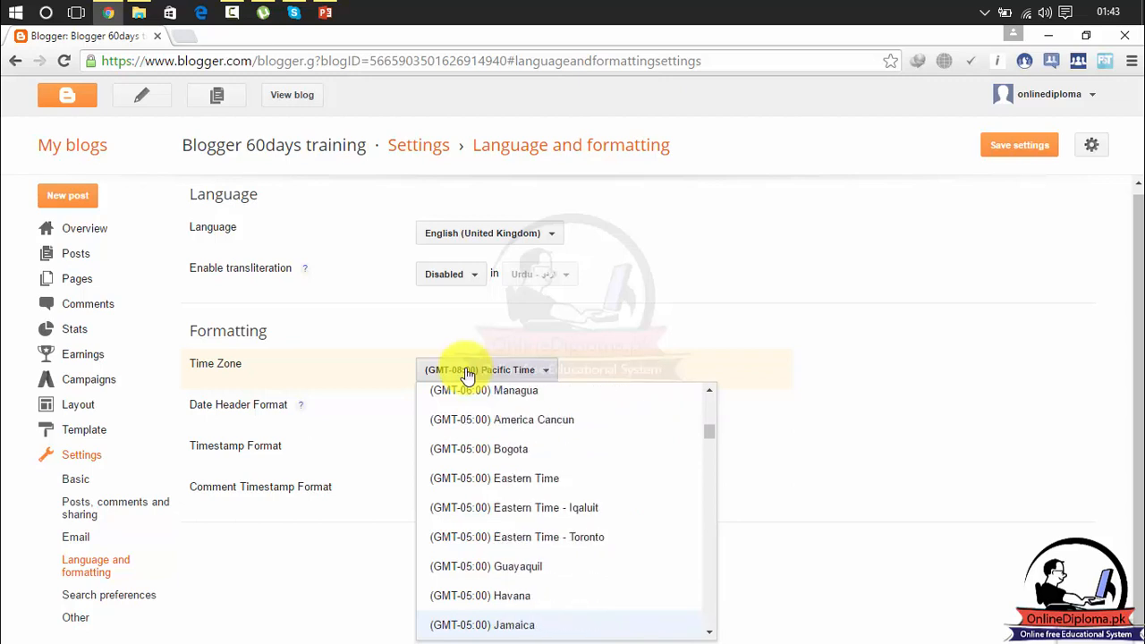
{"action": "key", "text": "Down"}
{"action": "key", "text": "Down"}
{"action": "key", "text": "Down"}
{"action": "key", "text": "Down"}
{"action": "key", "text": "Down"}
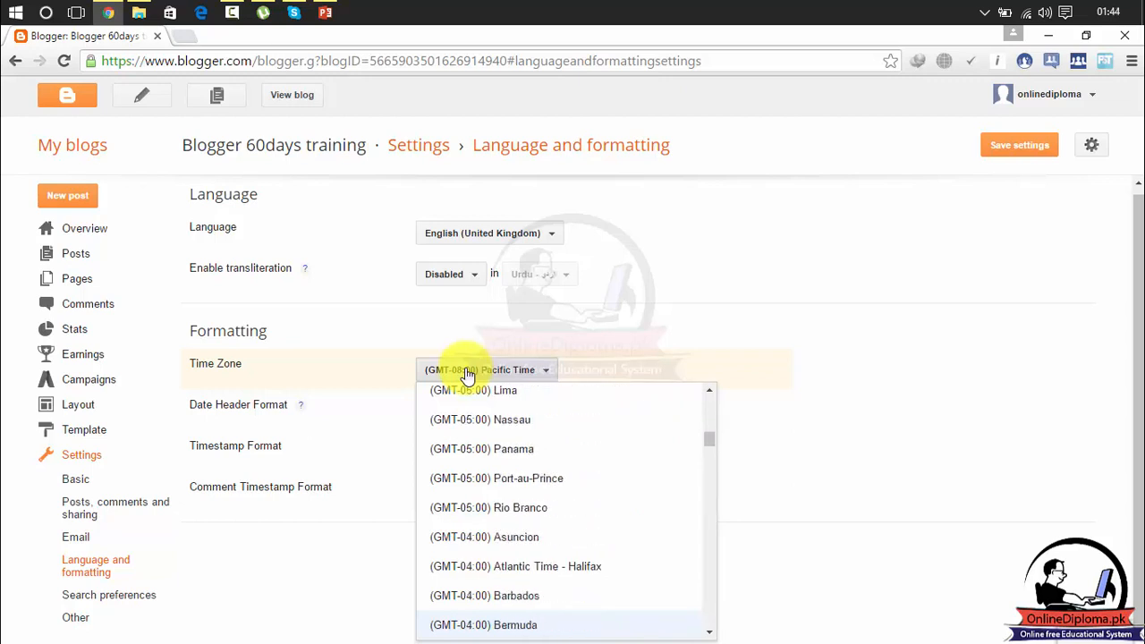
{"action": "key", "text": "Down"}
{"action": "key", "text": "Down"}
{"action": "key", "text": "Down"}
{"action": "key", "text": "Down"}
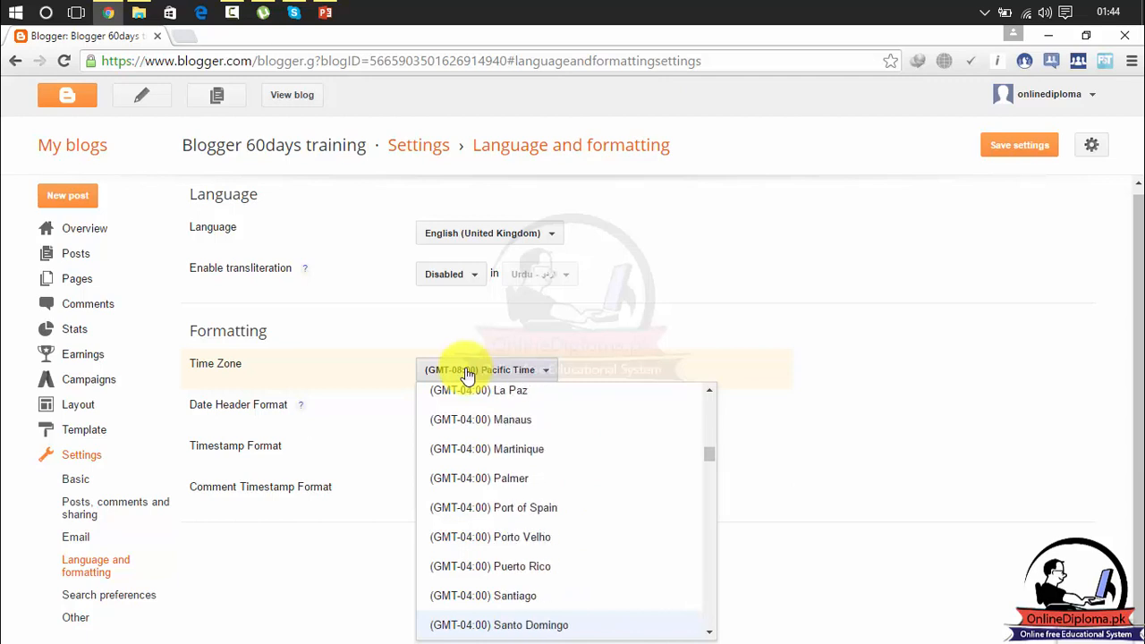
{"action": "key", "text": "Down"}
{"action": "key", "text": "Down"}
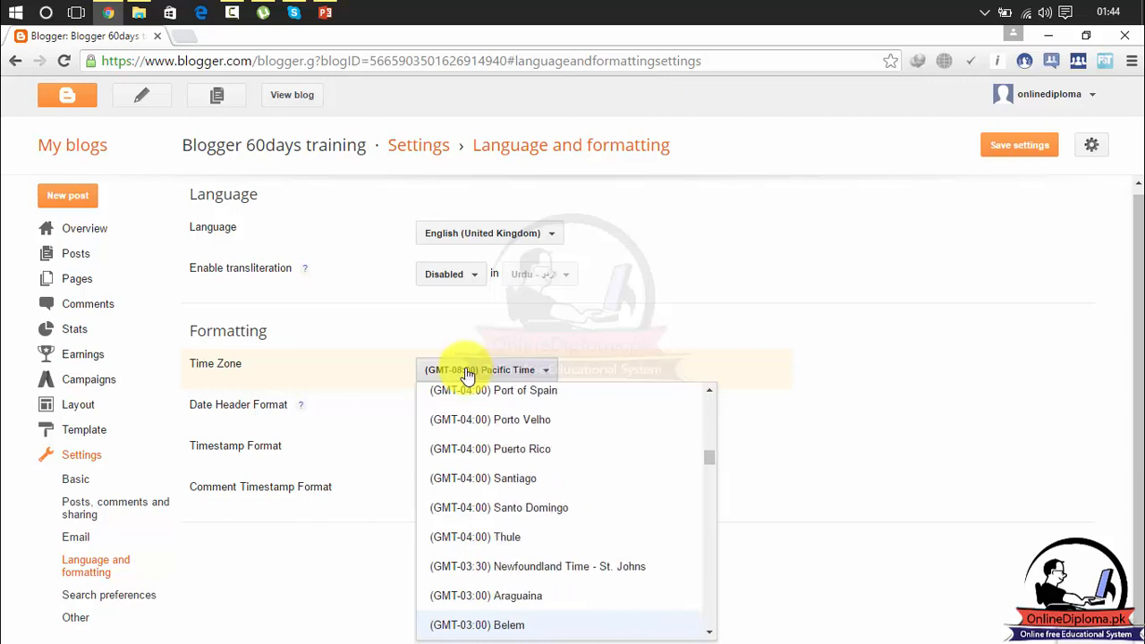
{"action": "key", "text": "Down"}
{"action": "key", "text": "Down"}
{"action": "key", "text": "Down"}
{"action": "key", "text": "Down"}
{"action": "key", "text": "Down"}
{"action": "key", "text": "Down"}
{"action": "key", "text": "Down"}
{"action": "key", "text": "Down"}
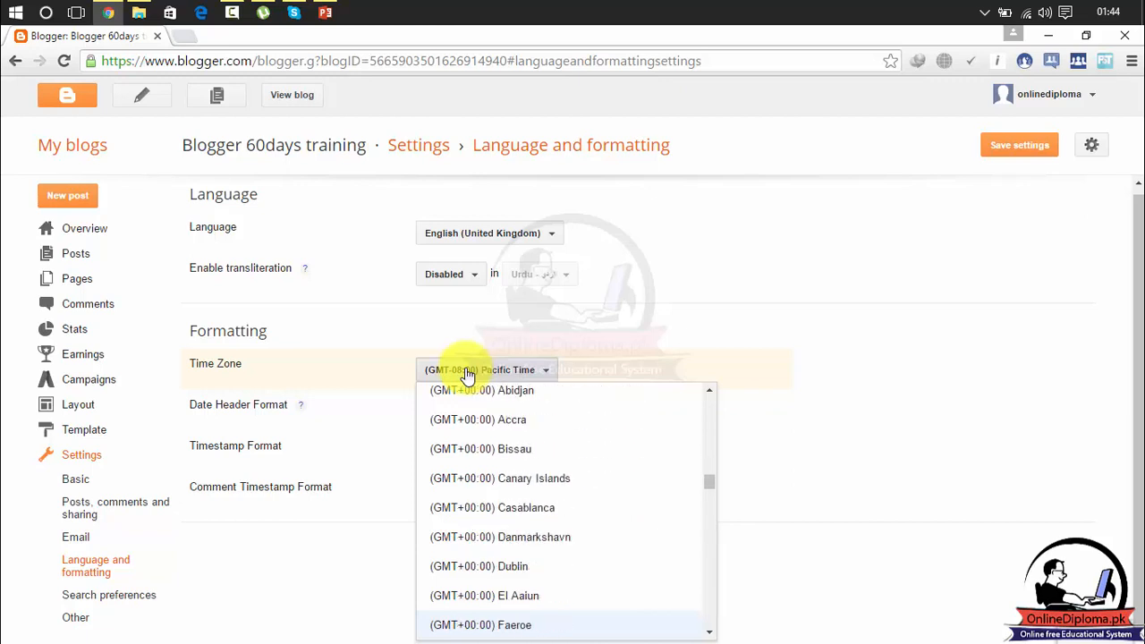
{"action": "key", "text": "Down"}
{"action": "key", "text": "Down"}
{"action": "key", "text": "Down"}
{"action": "key", "text": "Down"}
{"action": "key", "text": "Down"}
{"action": "key", "text": "Down"}
{"action": "key", "text": "Down"}
{"action": "key", "text": "Down"}
{"action": "key", "text": "Down"}
{"action": "key", "text": "Down"}
{"action": "key", "text": "Down"}
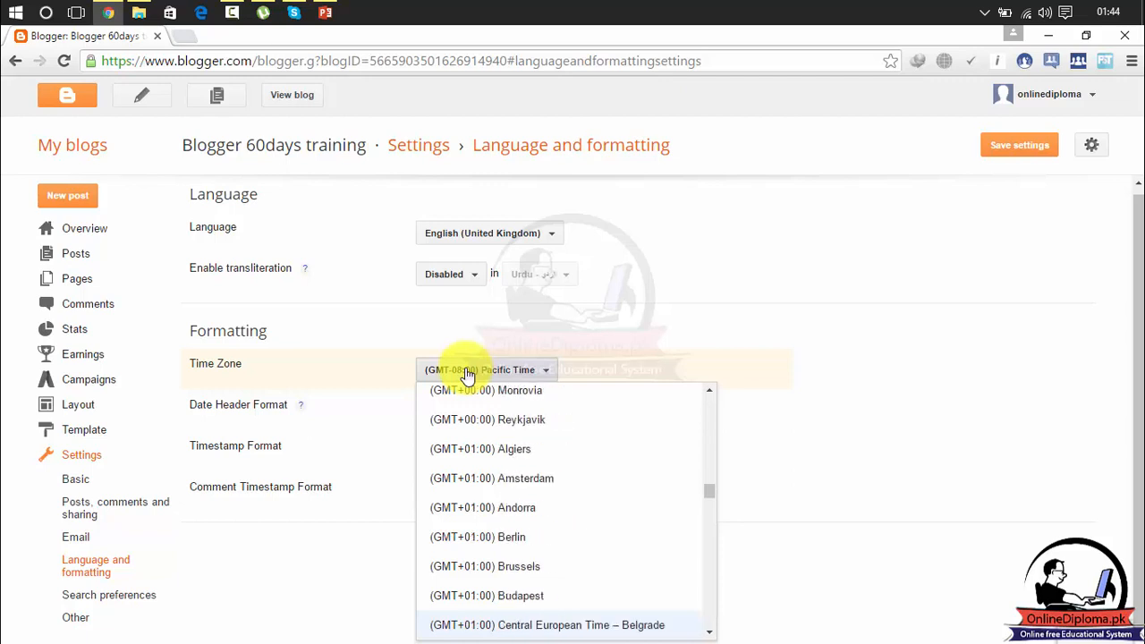
{"action": "key", "text": "Down"}
{"action": "key", "text": "Down"}
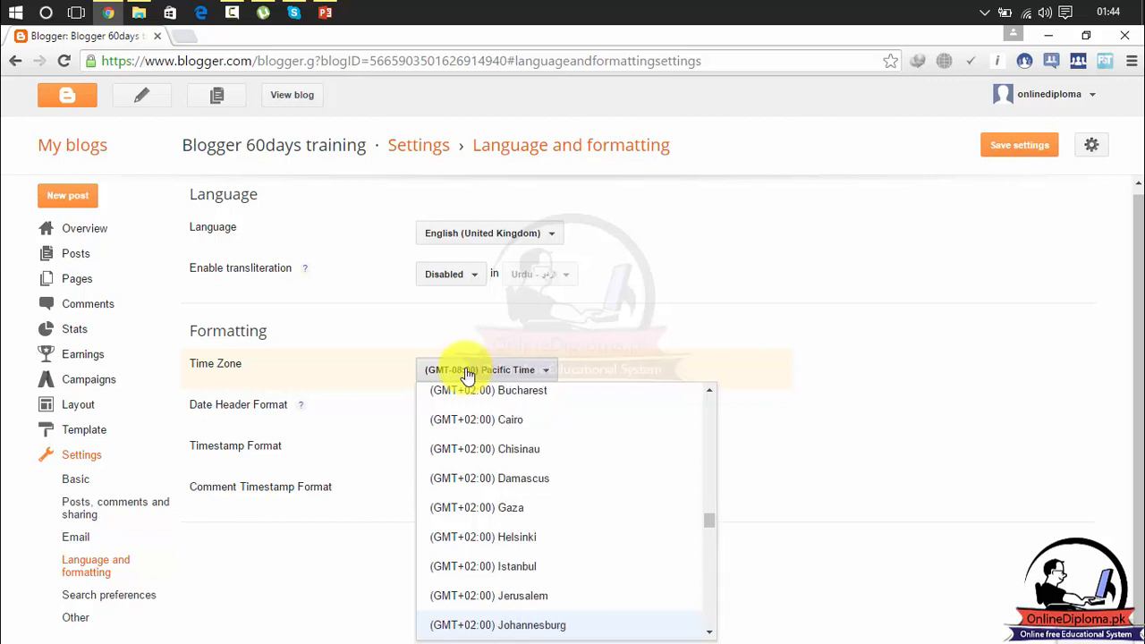
{"action": "key", "text": "Down"}
{"action": "key", "text": "Down"}
{"action": "key", "text": "Down"}
{"action": "key", "text": "Down"}
{"action": "key", "text": "Down"}
{"action": "key", "text": "Down"}
{"action": "key", "text": "Down"}
{"action": "key", "text": "Down"}
{"action": "key", "text": "Down"}
{"action": "key", "text": "Down"}
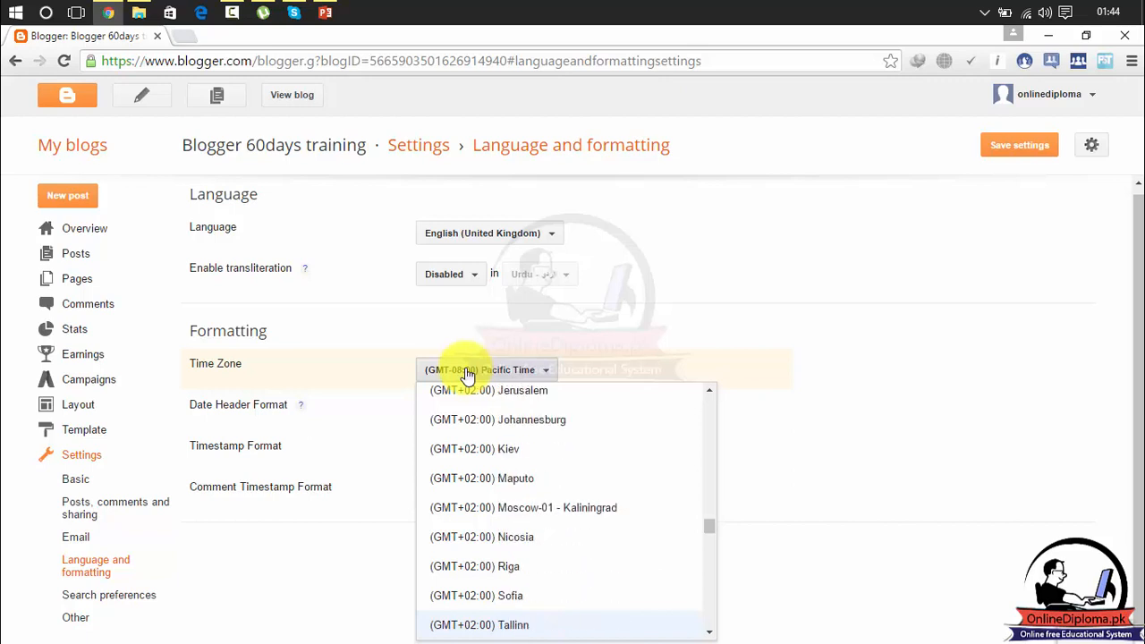
{"action": "key", "text": "Down"}
{"action": "key", "text": "Down"}
{"action": "key", "text": "Down"}
{"action": "key", "text": "Down"}
{"action": "key", "text": "Down"}
{"action": "key", "text": "Down"}
{"action": "key", "text": "Down"}
{"action": "key", "text": "Down"}
{"action": "key", "text": "Down"}
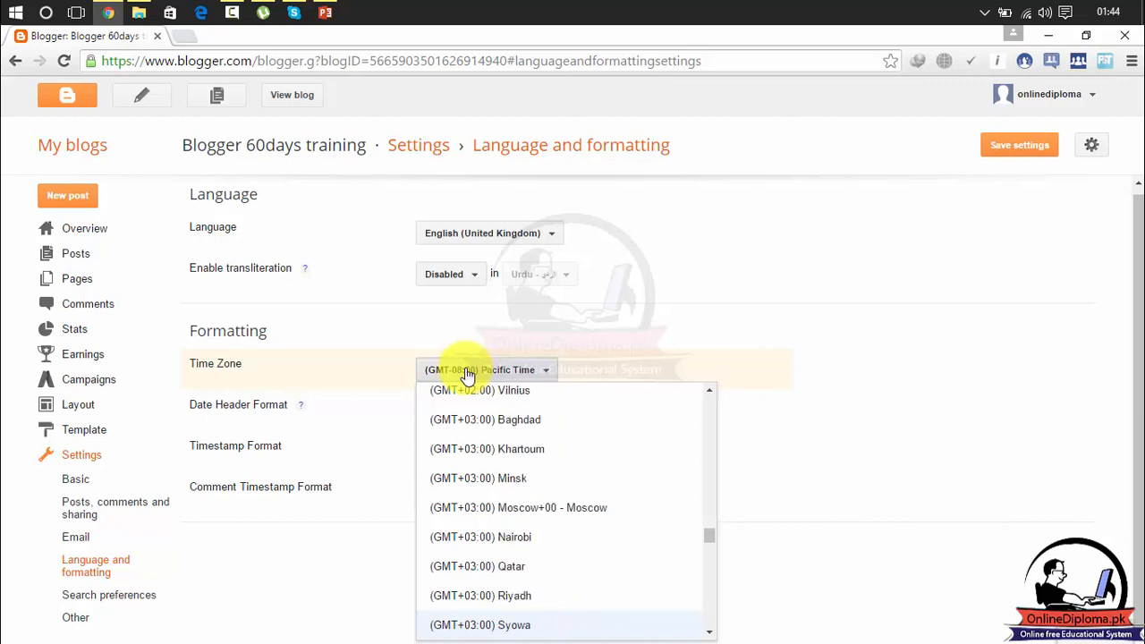
{"action": "key", "text": "Down"}
{"action": "key", "text": "Down"}
{"action": "key", "text": "Down"}
{"action": "key", "text": "Down"}
{"action": "key", "text": "Down"}
{"action": "key", "text": "Down"}
{"action": "key", "text": "Down"}
{"action": "key", "text": "Down"}
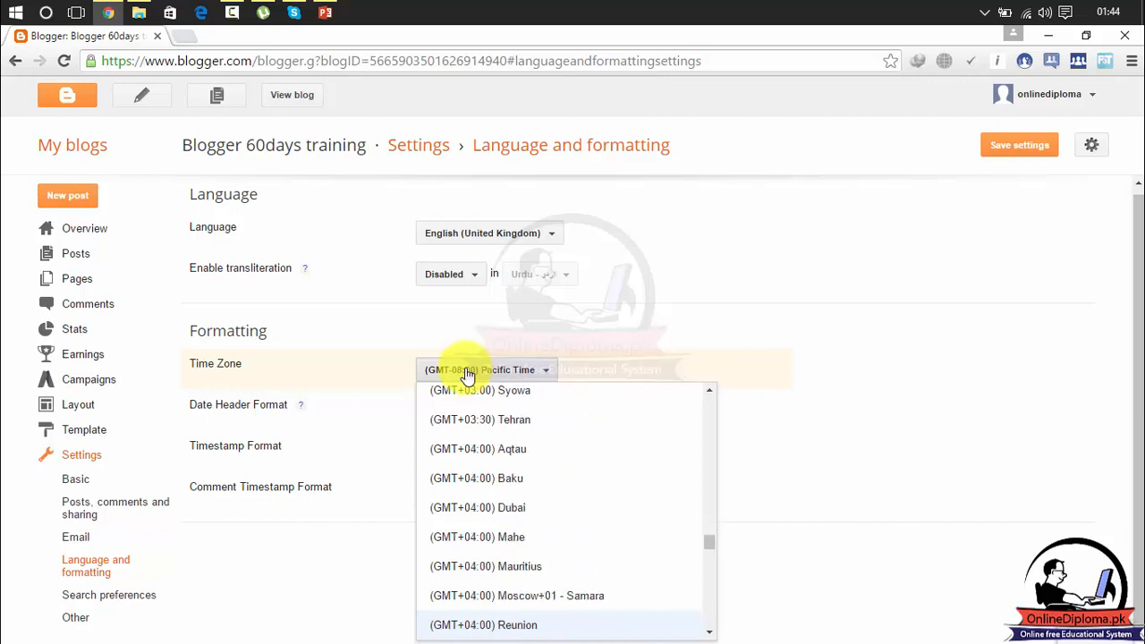
{"action": "key", "text": "Down"}
{"action": "key", "text": "Down"}
{"action": "key", "text": "Down"}
{"action": "key", "text": "Down"}
{"action": "key", "text": "Down"}
{"action": "key", "text": "Down"}
{"action": "key", "text": "Down"}
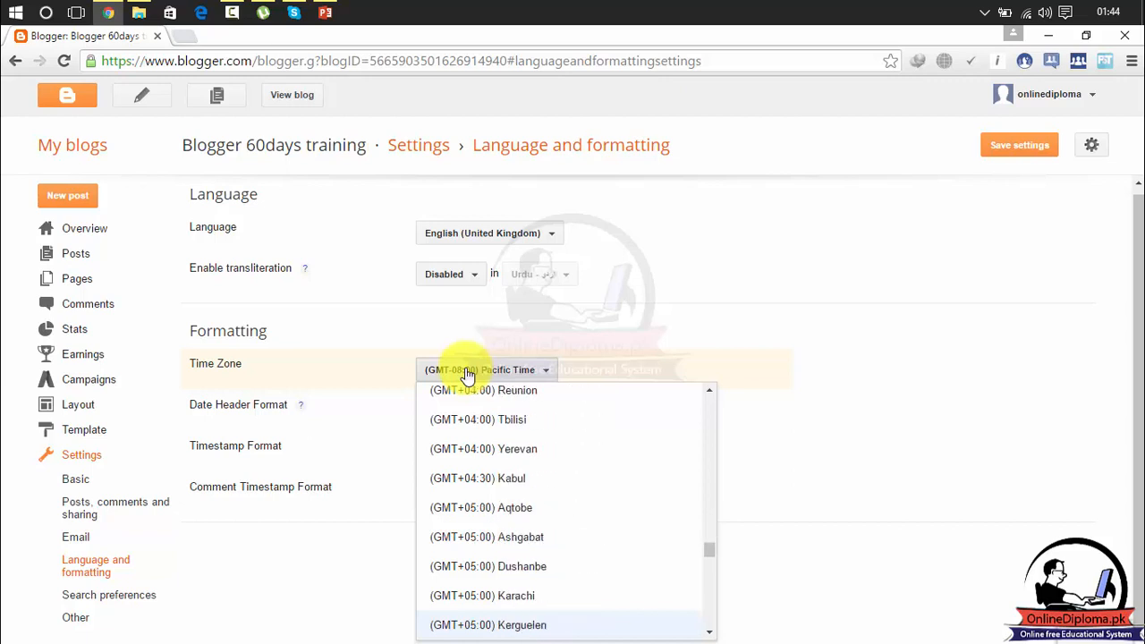
{"action": "key", "text": "Up"}
{"action": "key", "text": "Up"}
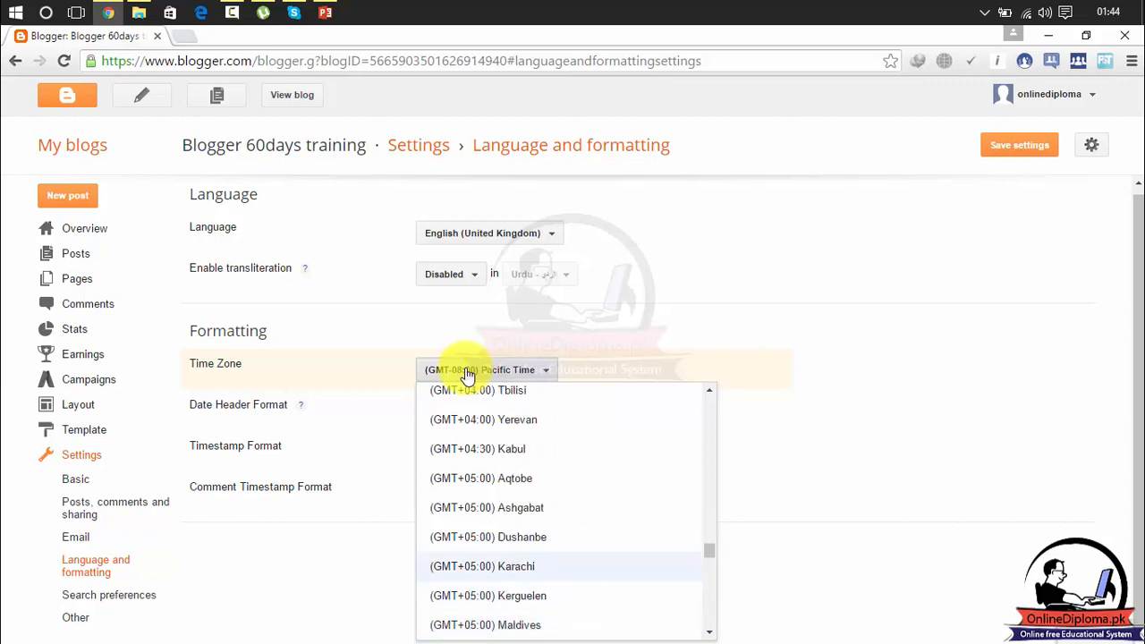
- Set the time zone to (GMT+05:00) Karachi and open the live blog alongside the settings
{"action": "left_click", "coordinate": [519, 569]}
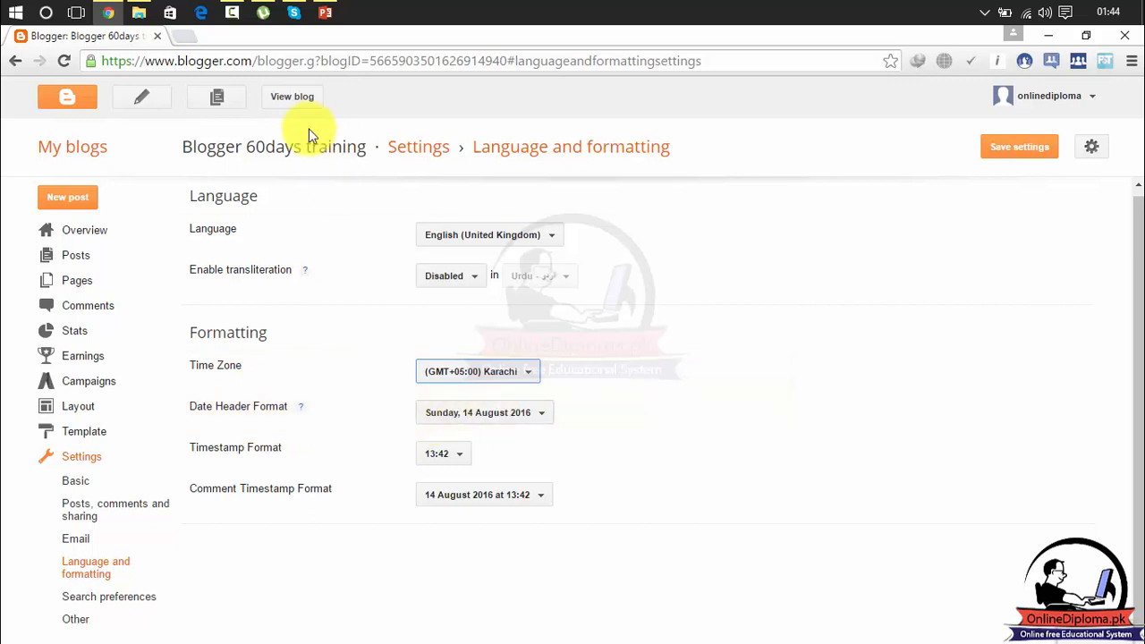
{"action": "left_click", "coordinate": [289, 96]}
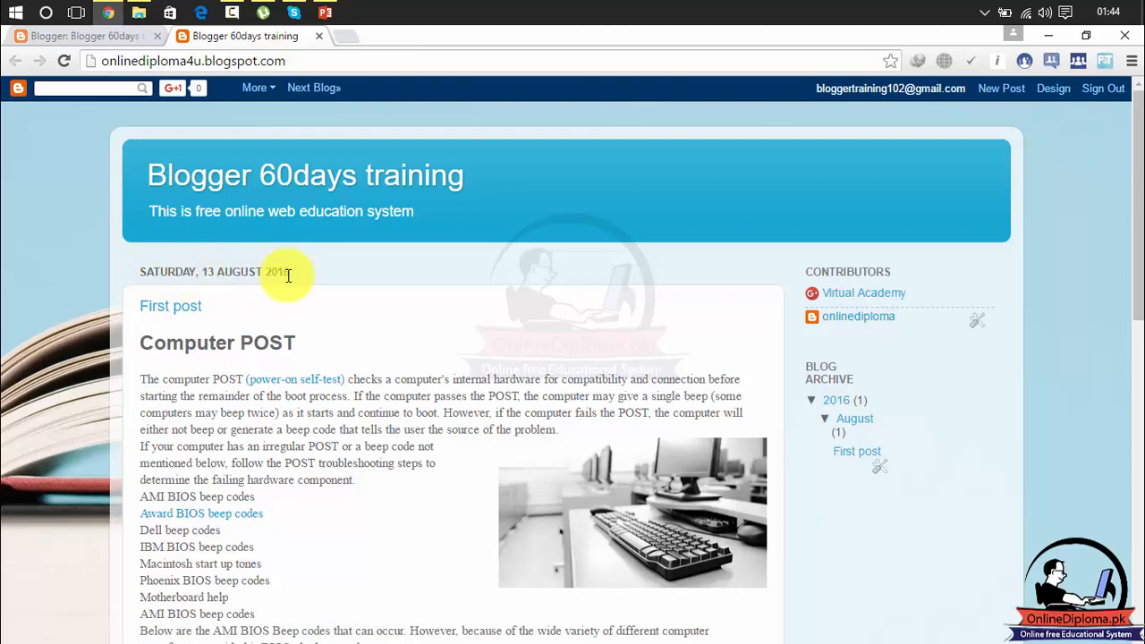
{"action": "left_click", "coordinate": [94, 34]}
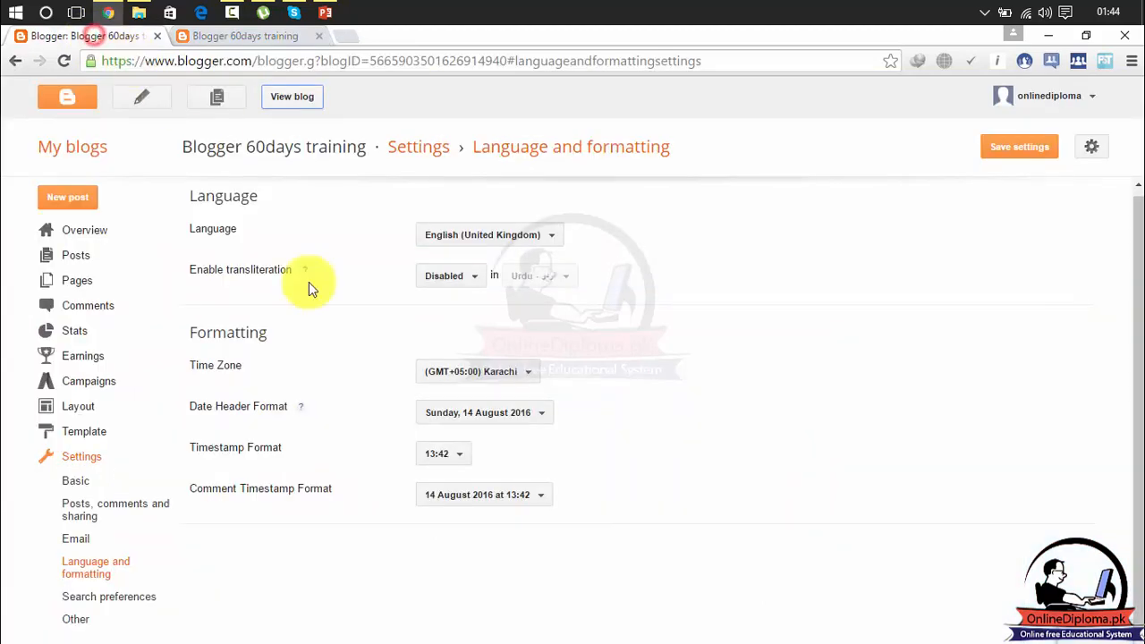
- Save the 'Sunday, August 14, 2016' date header format and confirm it on the reloaded blog
{"action": "left_click", "coordinate": [484, 422]}
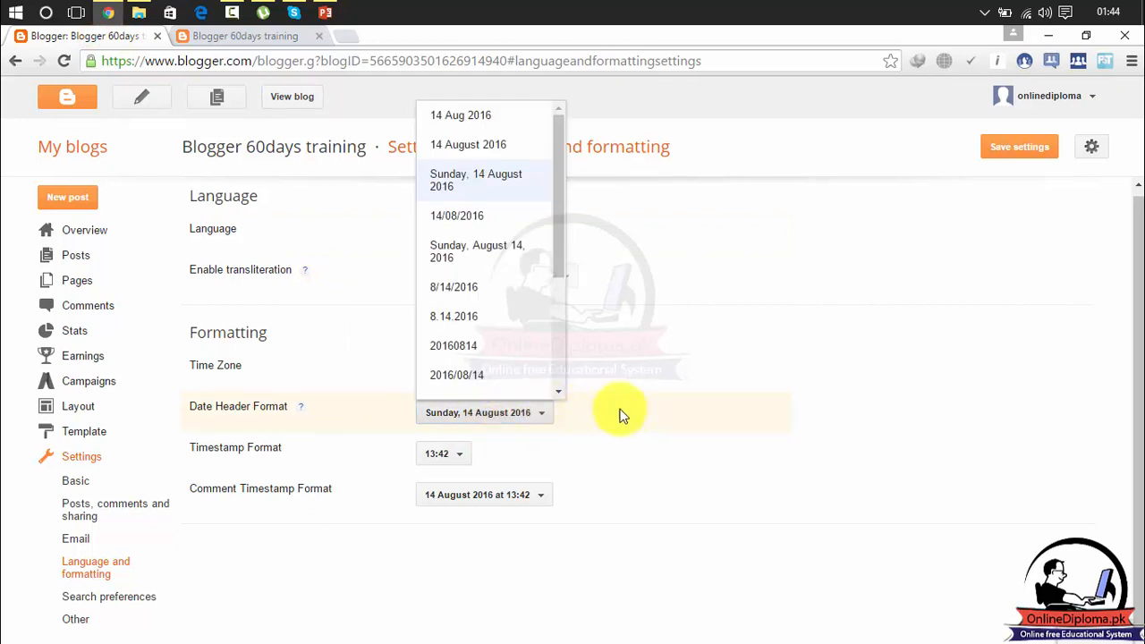
{"action": "left_click", "coordinate": [477, 254]}
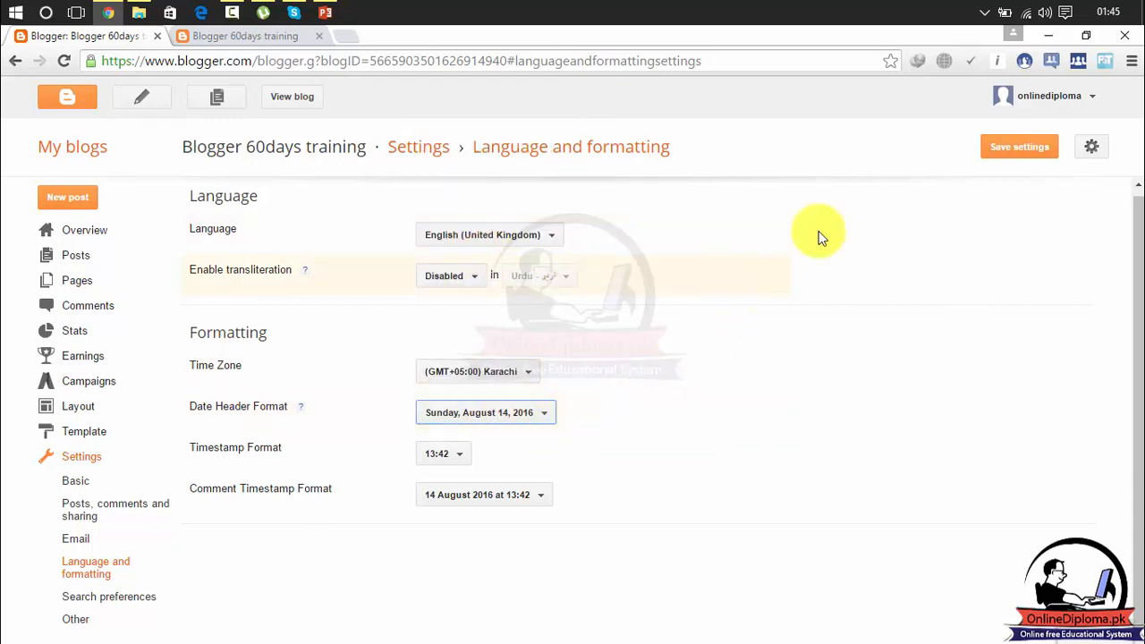
{"action": "left_click", "coordinate": [1031, 152]}
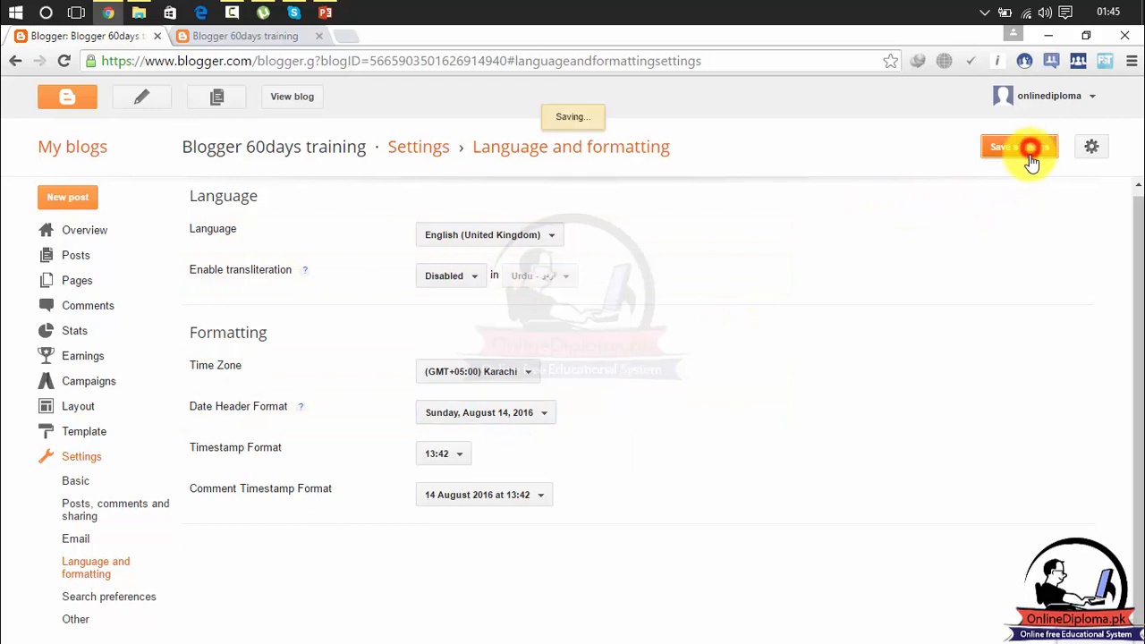
{"action": "left_click", "coordinate": [252, 36]}
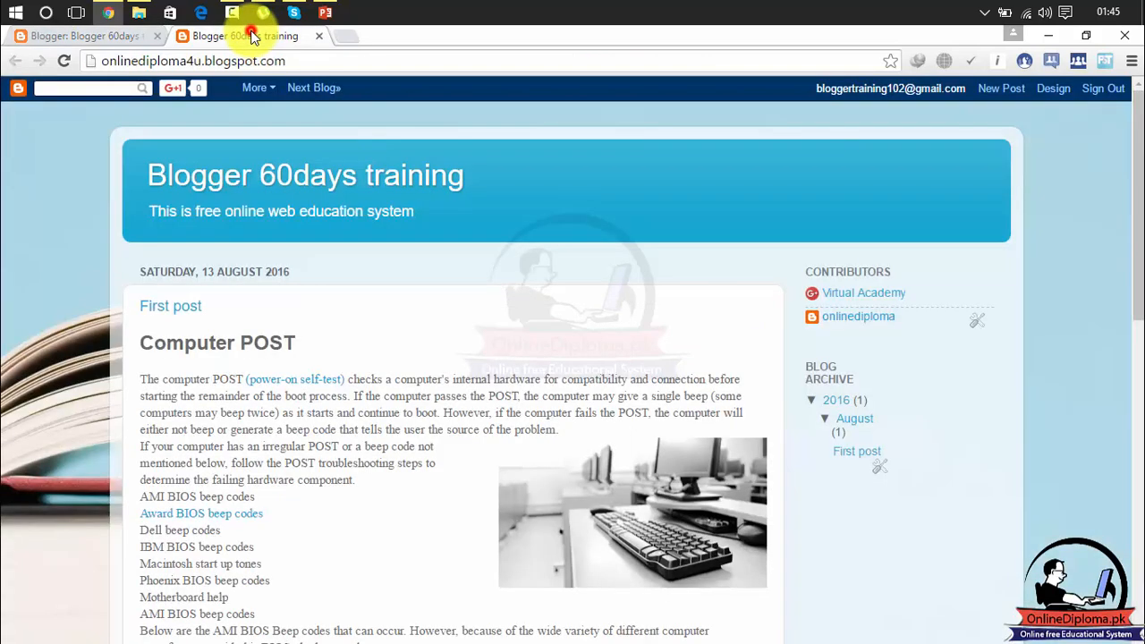
{"action": "left_click", "coordinate": [63, 61]}
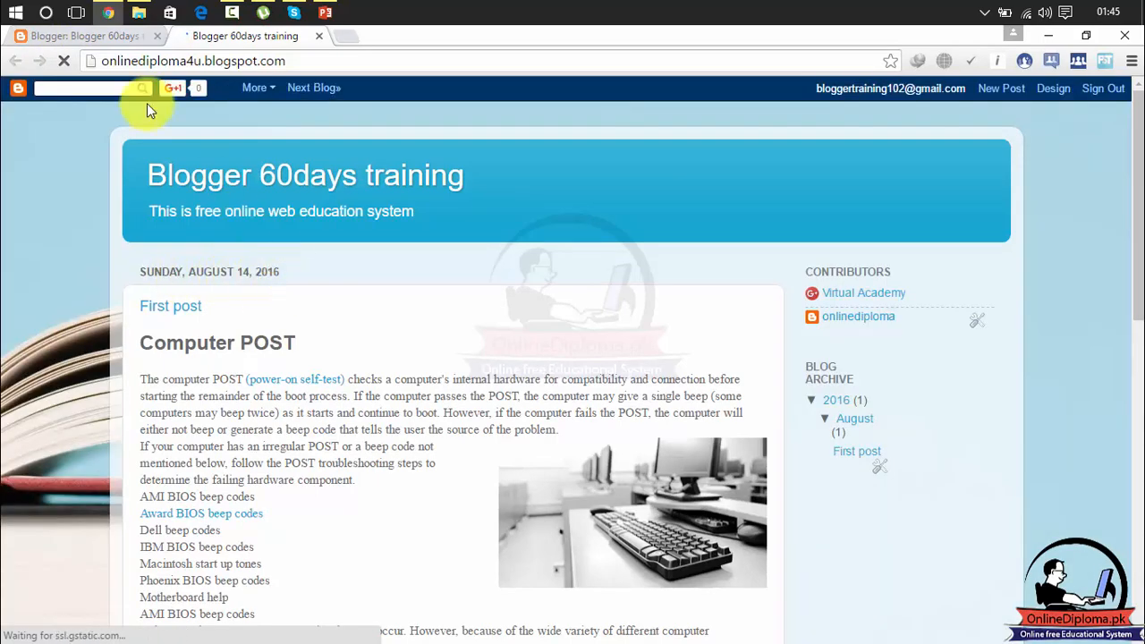
{"action": "left_click", "coordinate": [110, 38]}
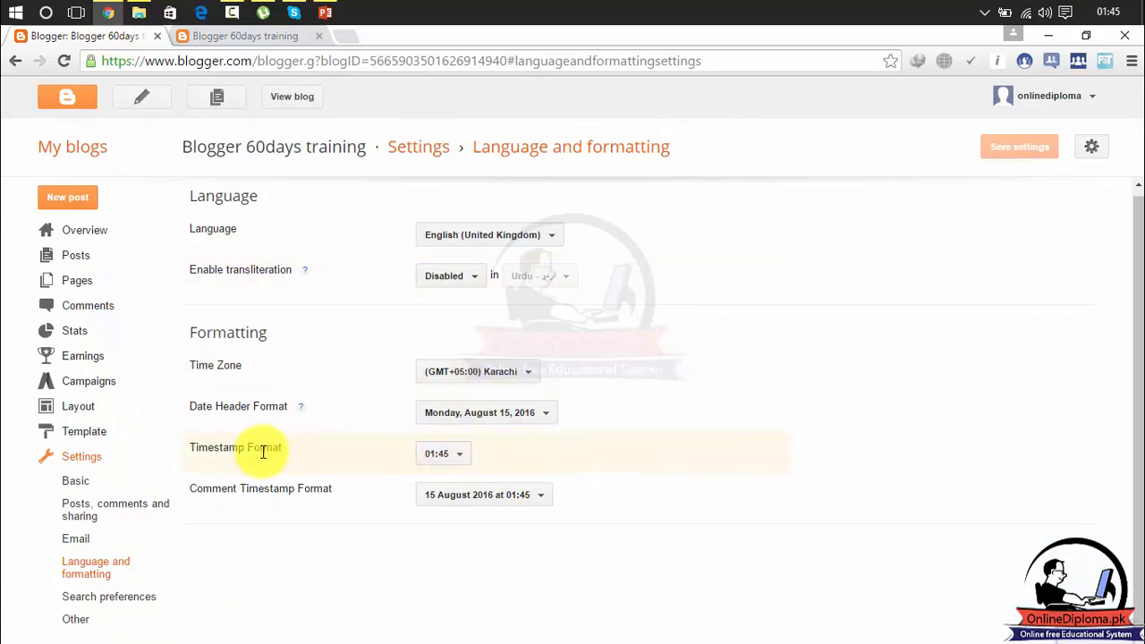
{"action": "left_click", "coordinate": [462, 458]}
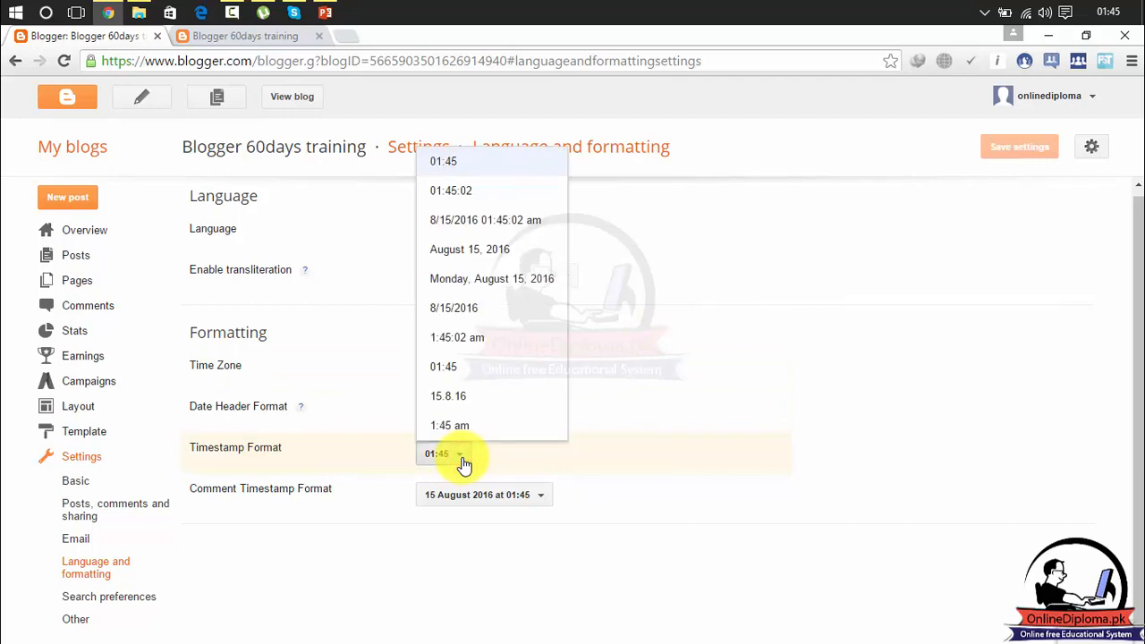
{"action": "left_click", "coordinate": [586, 465]}
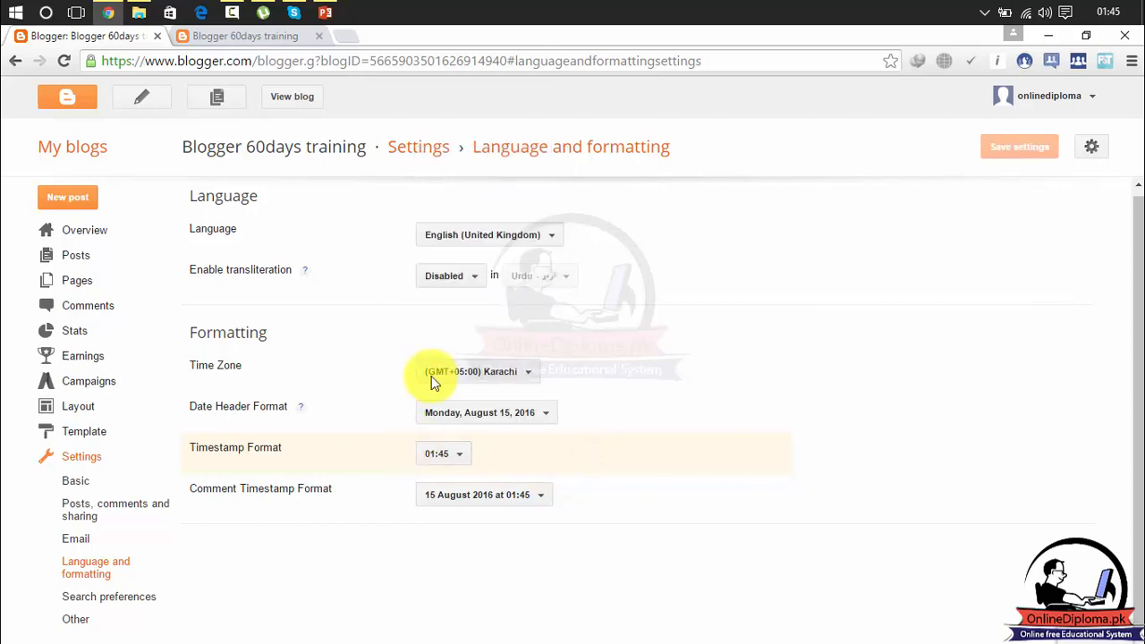
{"action": "left_click", "coordinate": [273, 45]}
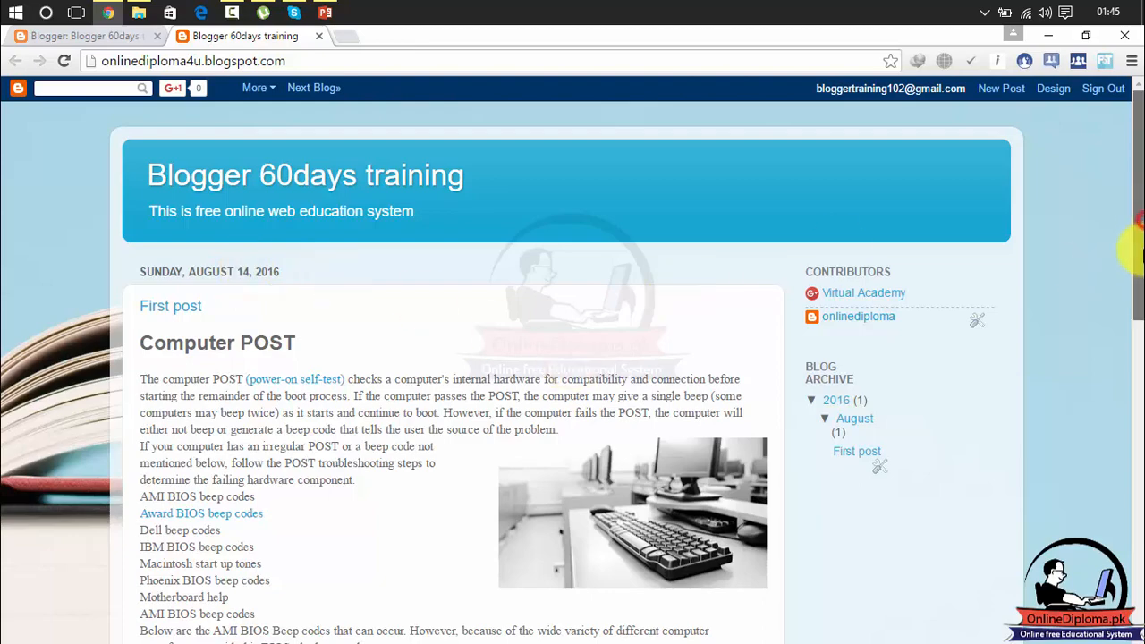
{"action": "left_click_drag", "start_coordinate": [1137, 242], "coordinate": [1136, 550]}
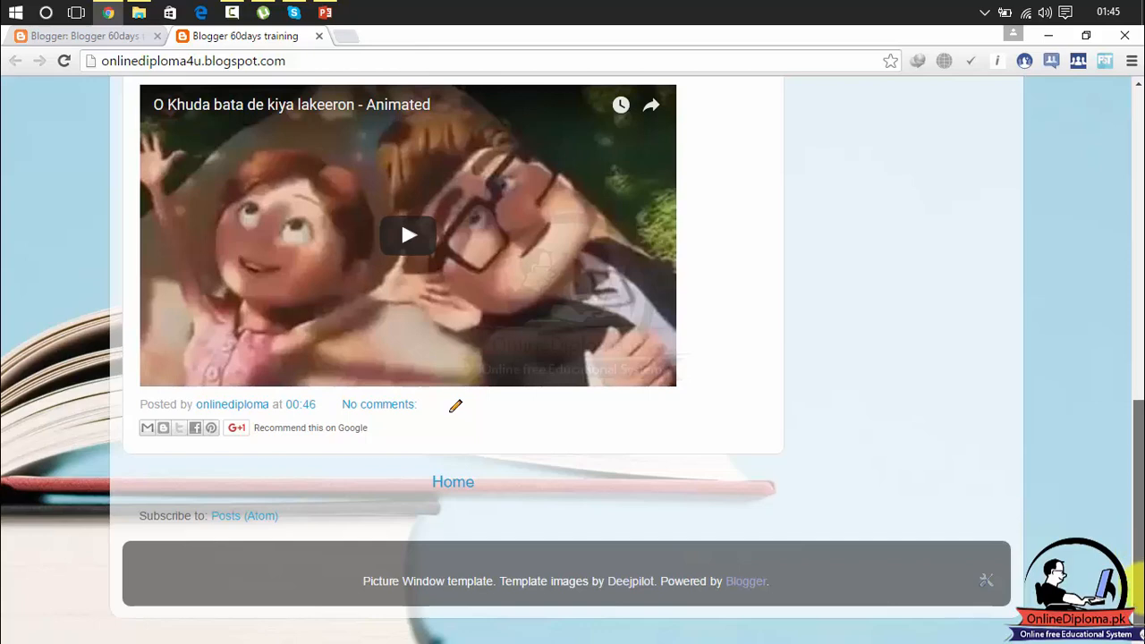
{"action": "left_click_drag", "start_coordinate": [1138, 561], "coordinate": [1101, 284]}
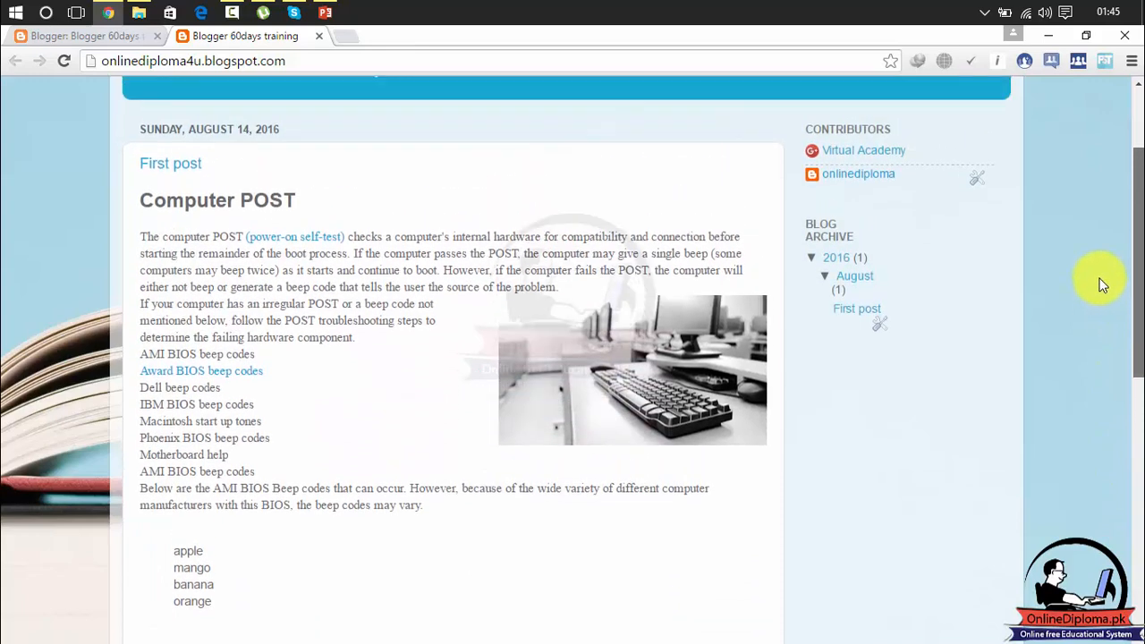
{"action": "scroll", "coordinate": [1092, 247], "scroll_direction": "up", "scroll_amount": 1}
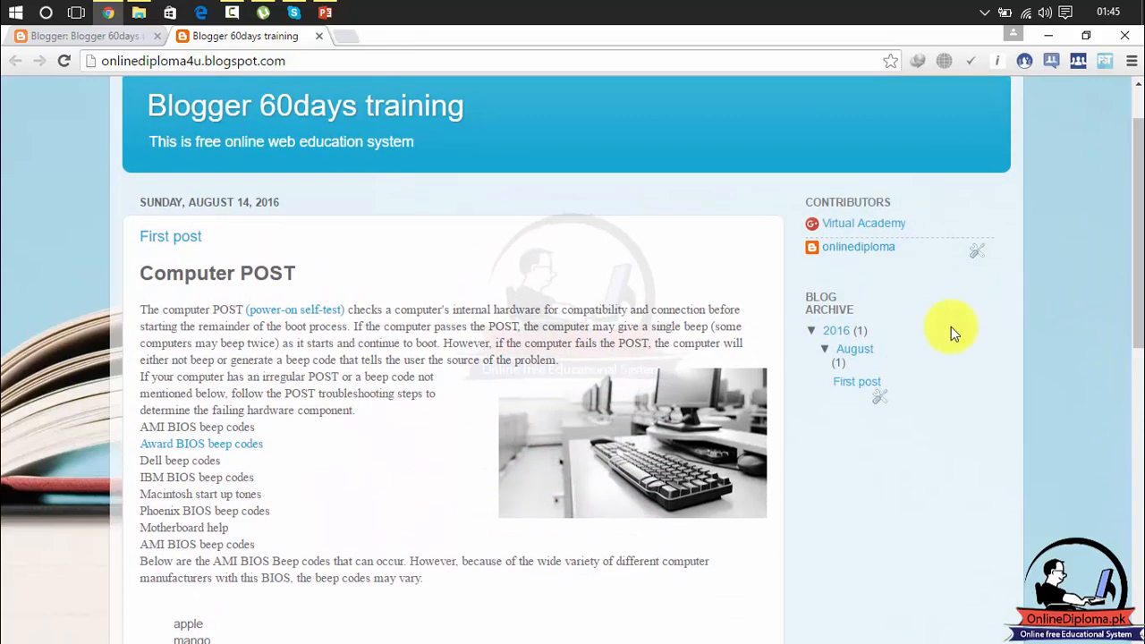
{"action": "left_click", "coordinate": [826, 349]}
{"action": "left_click", "coordinate": [854, 351]}
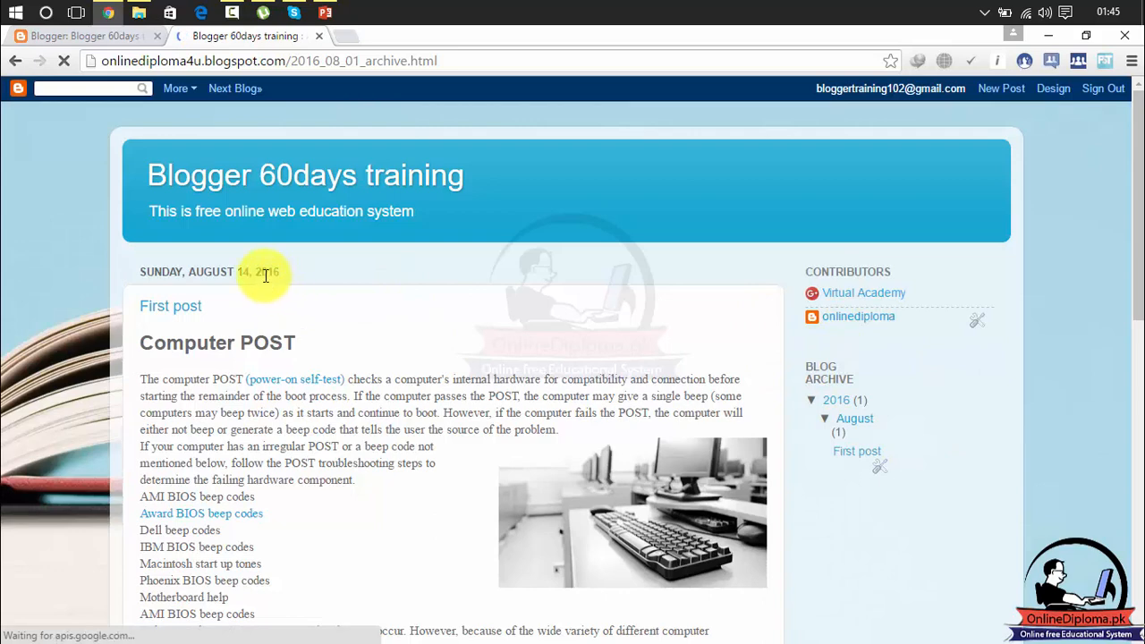
{"action": "left_click_drag", "start_coordinate": [588, 268], "coordinate": [582, 361]}
{"action": "left_click", "coordinate": [581, 361]}
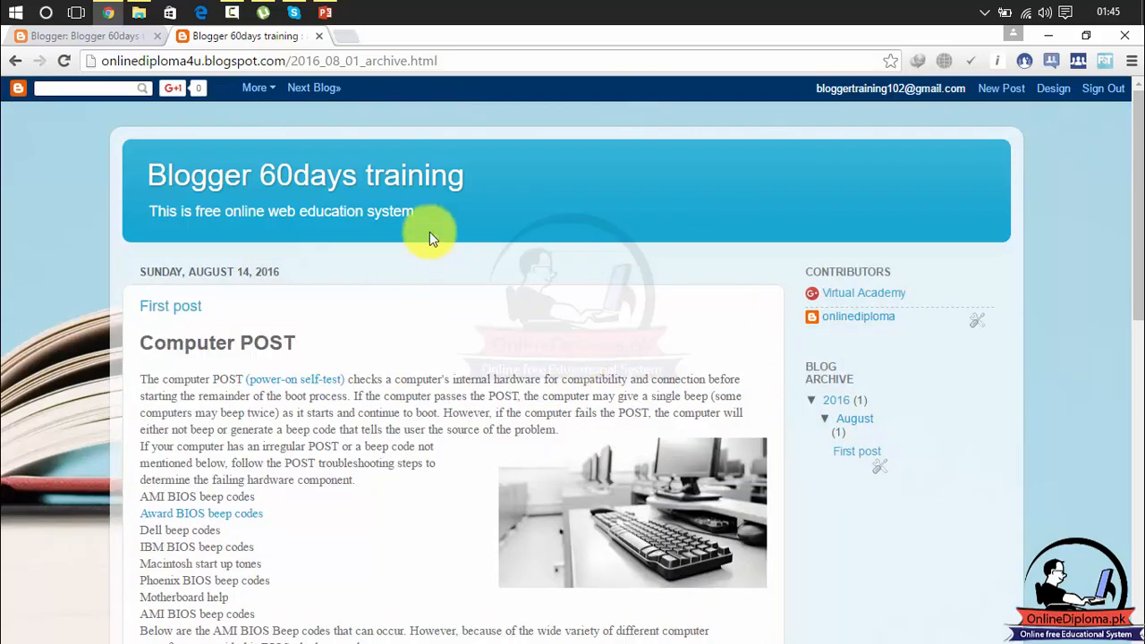
{"action": "left_click", "coordinate": [130, 43]}
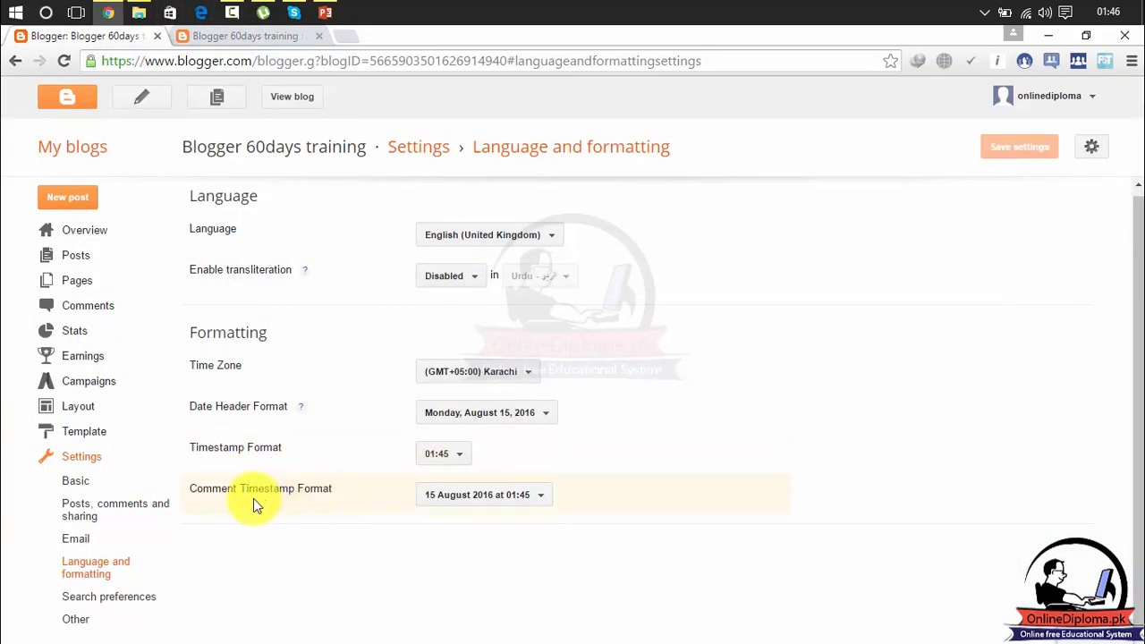
{"action": "left_click", "coordinate": [468, 494]}
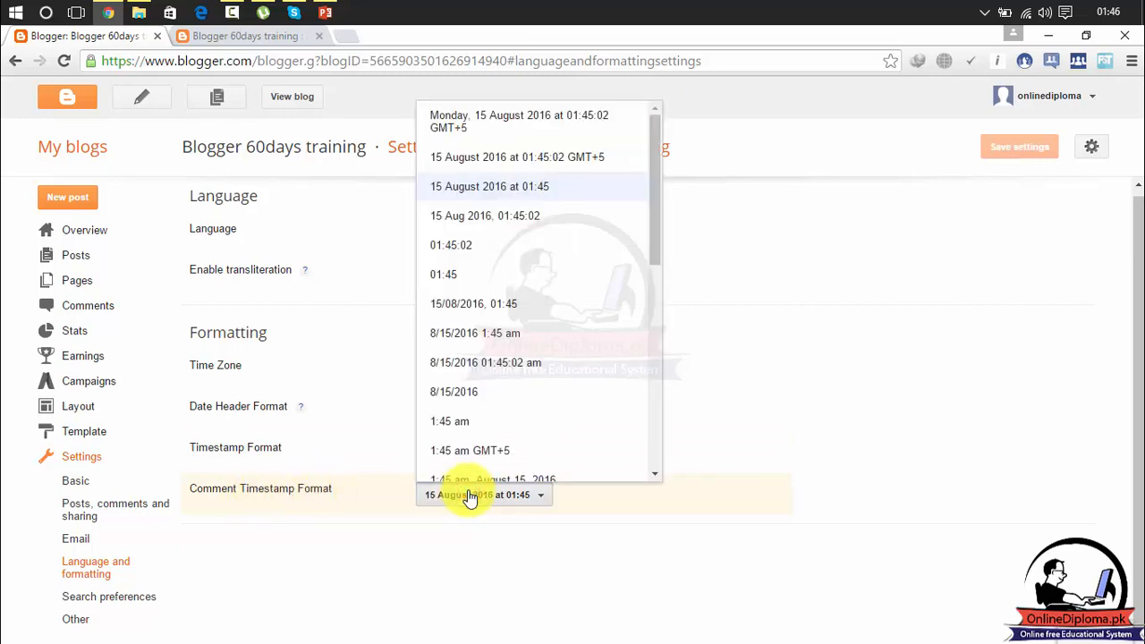
{"action": "left_click", "coordinate": [468, 497]}
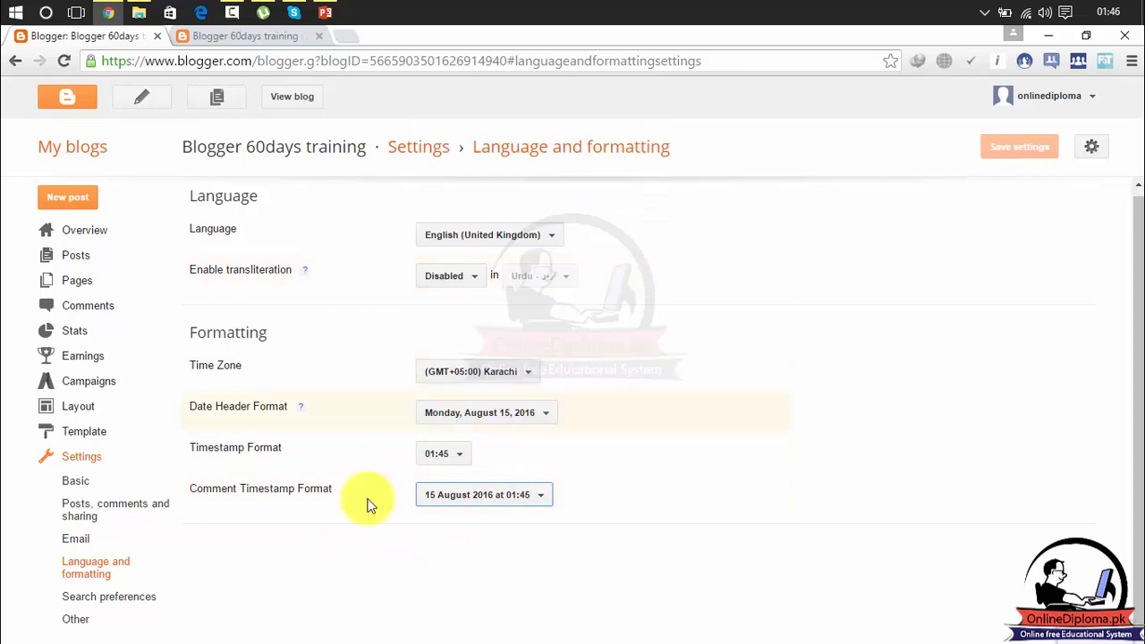